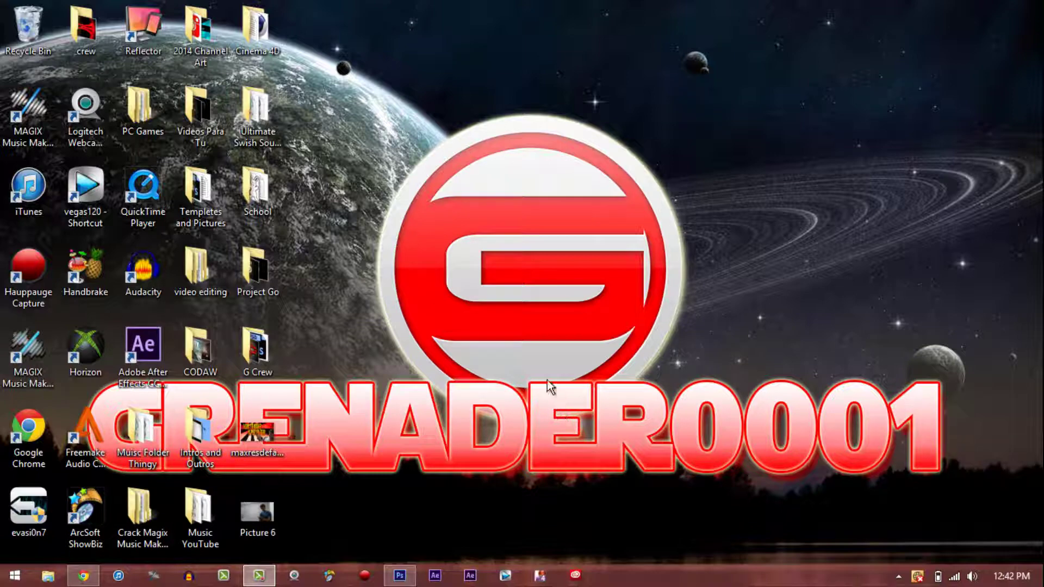
Check the browser example, then preview and close the Picture 6 webcam photo from the desktop
{"action": "left_click", "coordinate": [84, 576]}
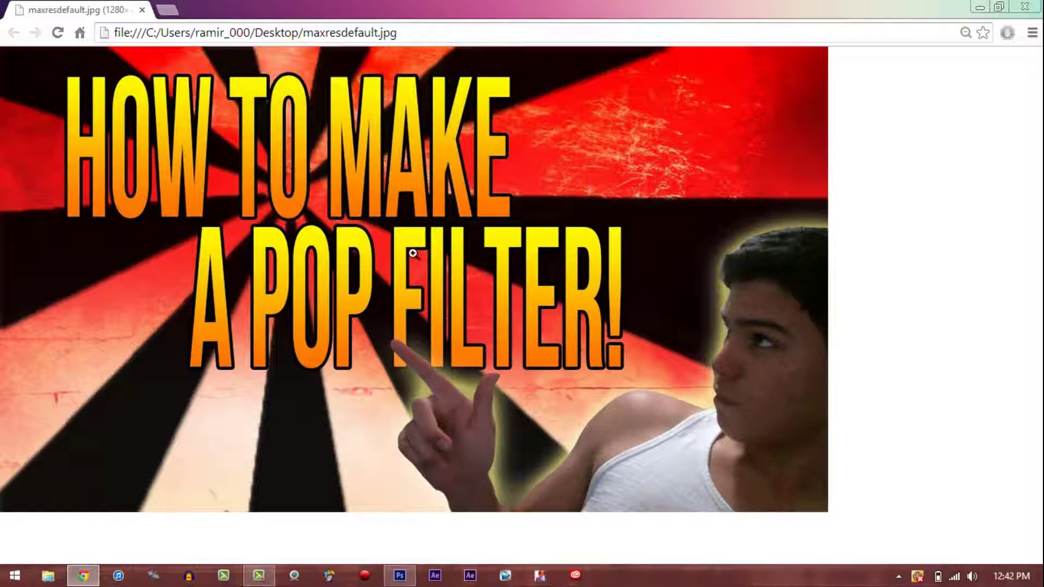
{"action": "left_click", "coordinate": [981, 9]}
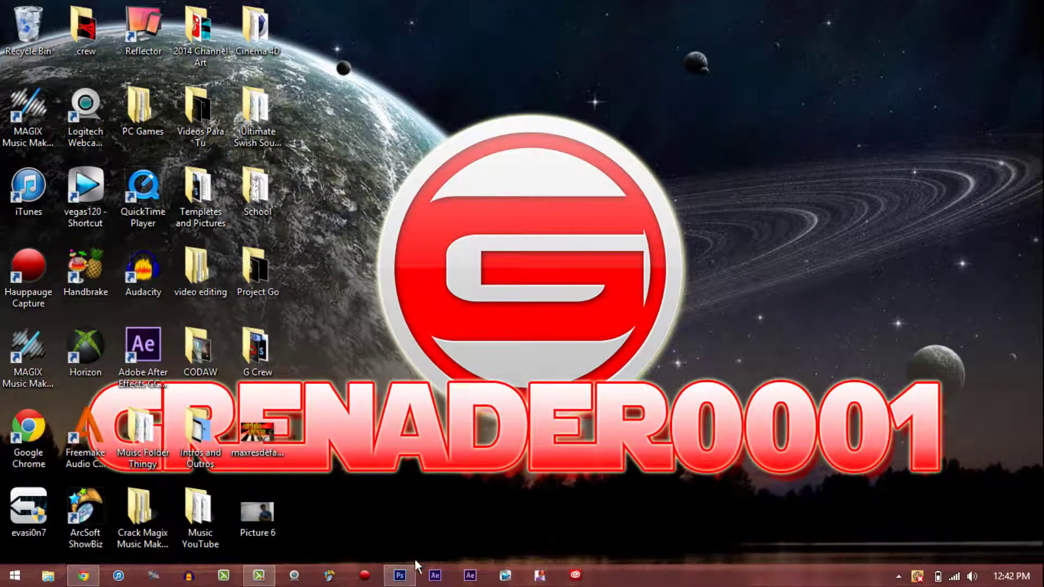
{"action": "double_click", "coordinate": [259, 518]}
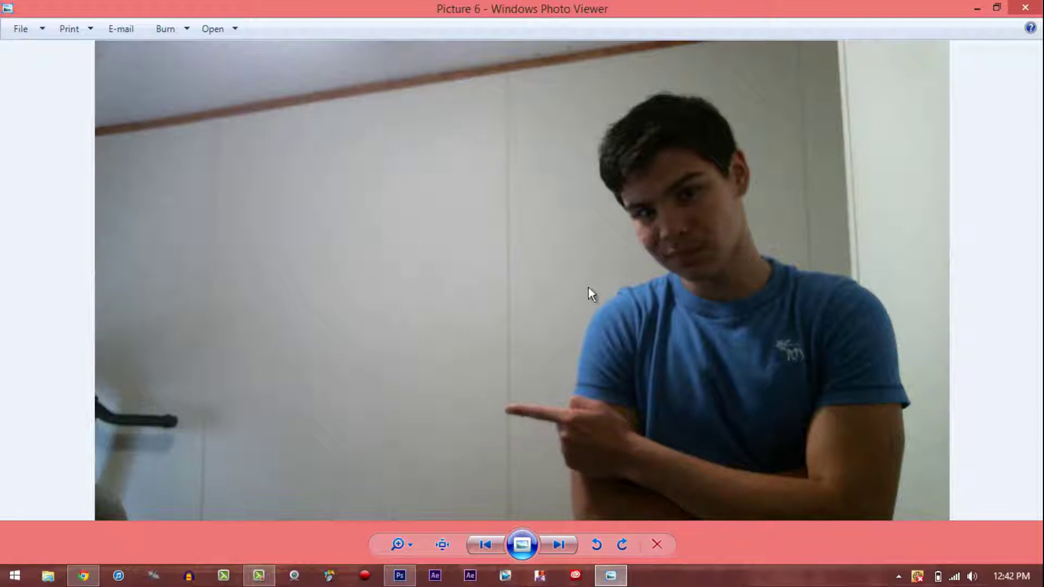
{"action": "left_click", "coordinate": [1023, 8]}
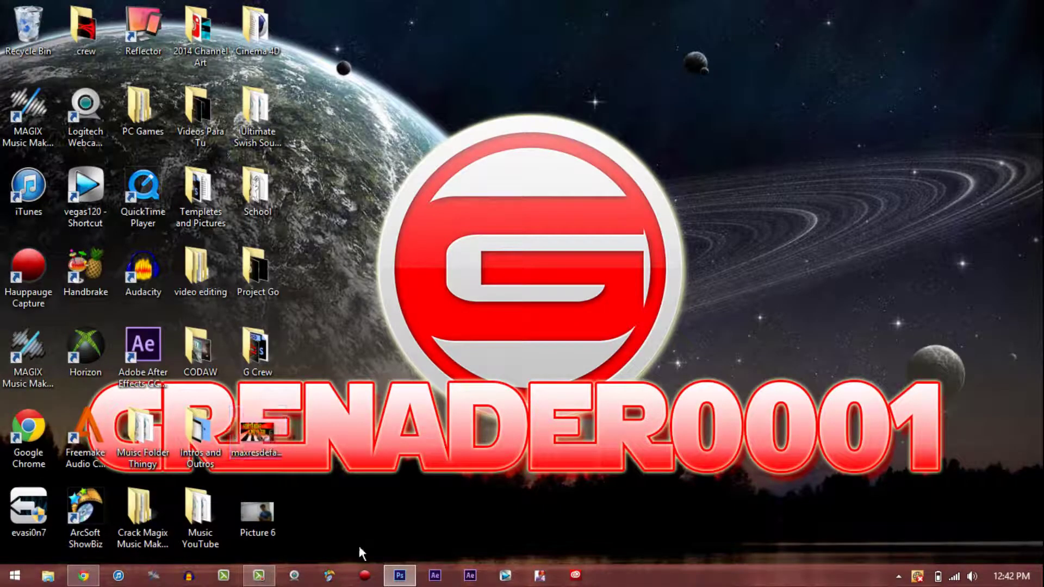
Create a new 1280 x 720 pixel document with a white background
{"action": "left_click", "coordinate": [400, 576]}
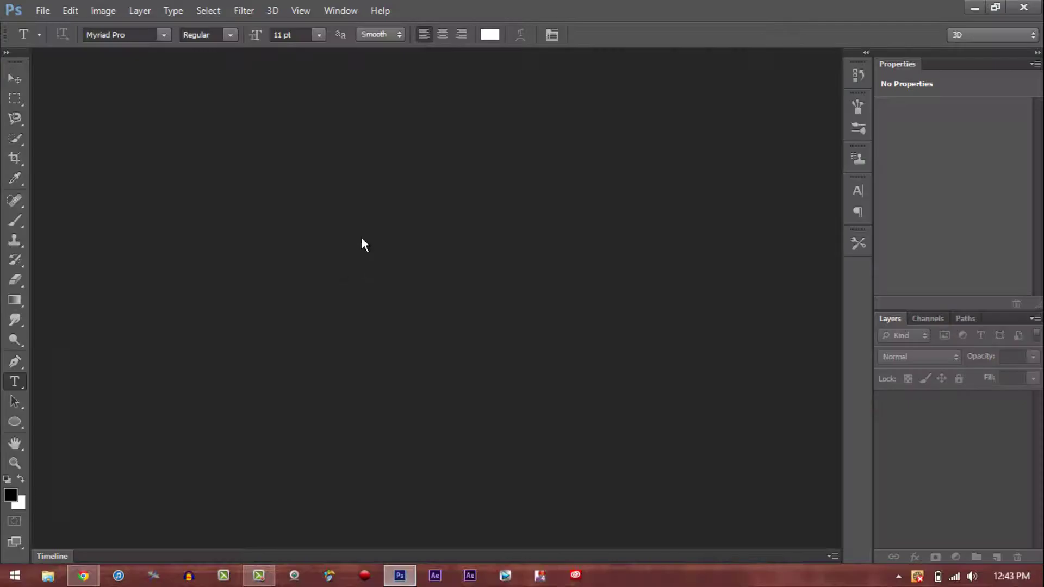
{"action": "left_click", "coordinate": [47, 10]}
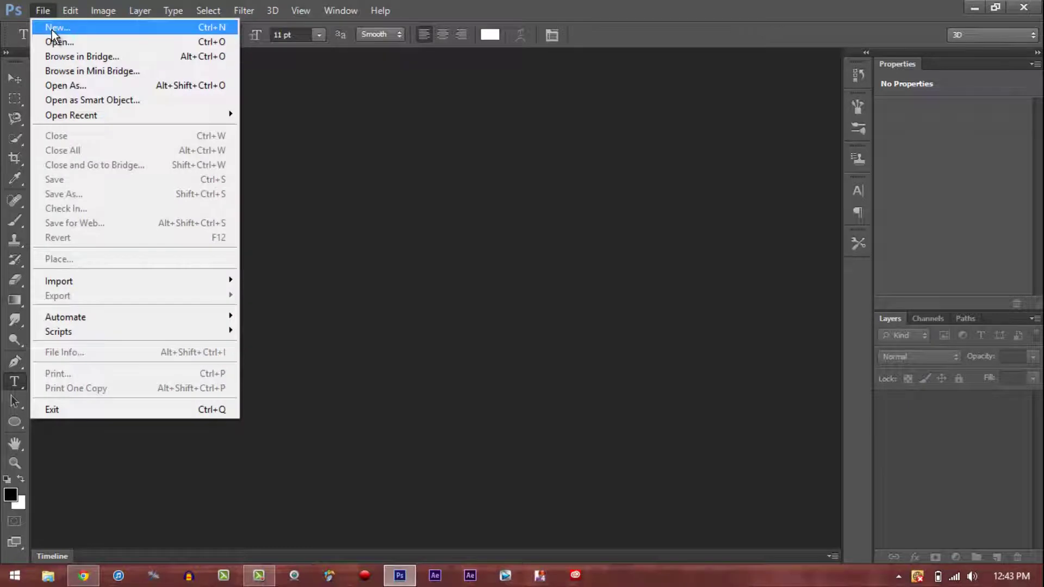
{"action": "left_click", "coordinate": [54, 26]}
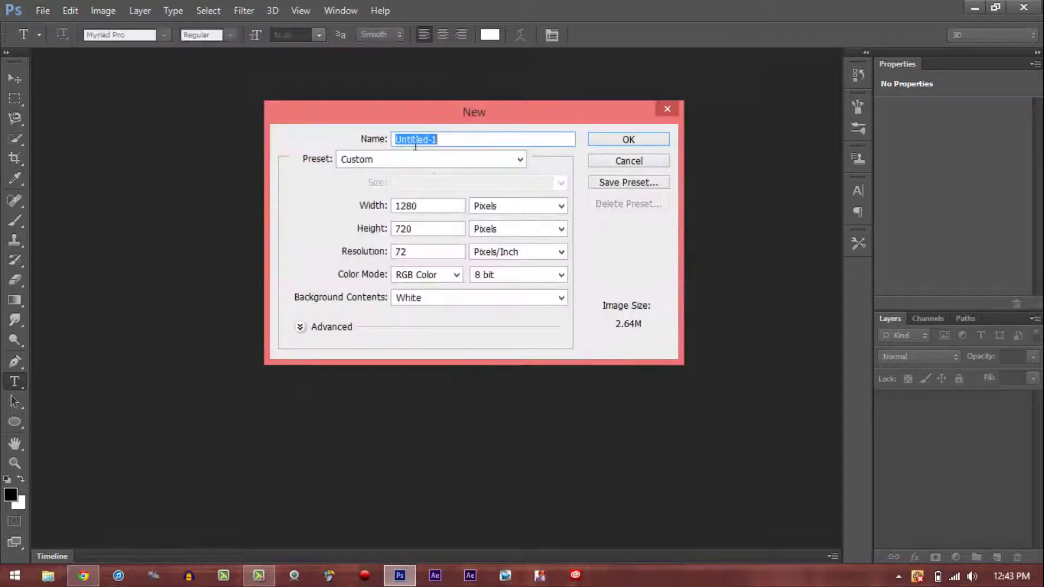
{"action": "left_click", "coordinate": [648, 140]}
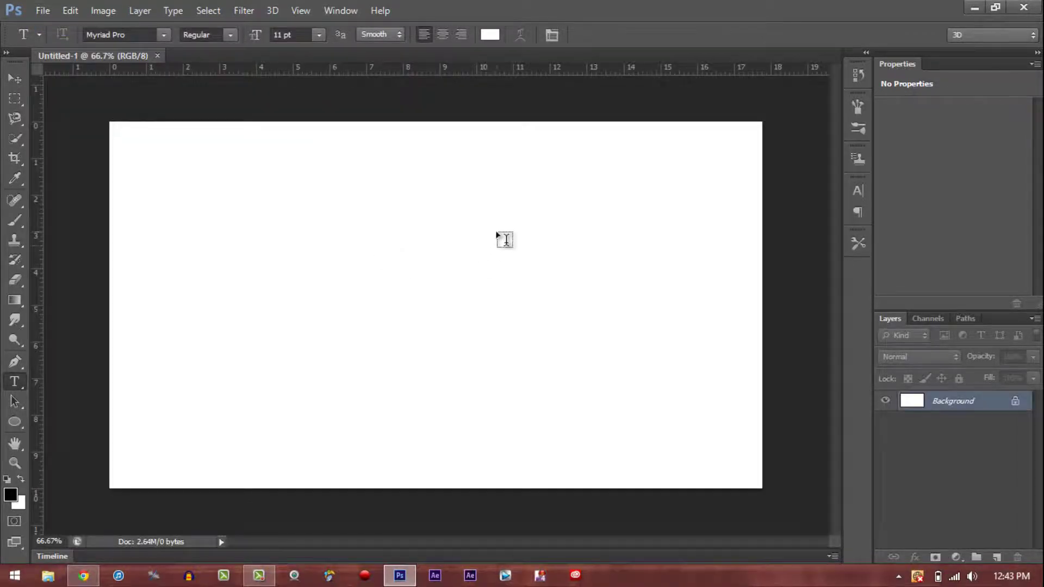
Add Layer 1 filled solid black with the Paint Bucket, plus an empty Layer 2 above it
{"action": "left_click", "coordinate": [995, 554]}
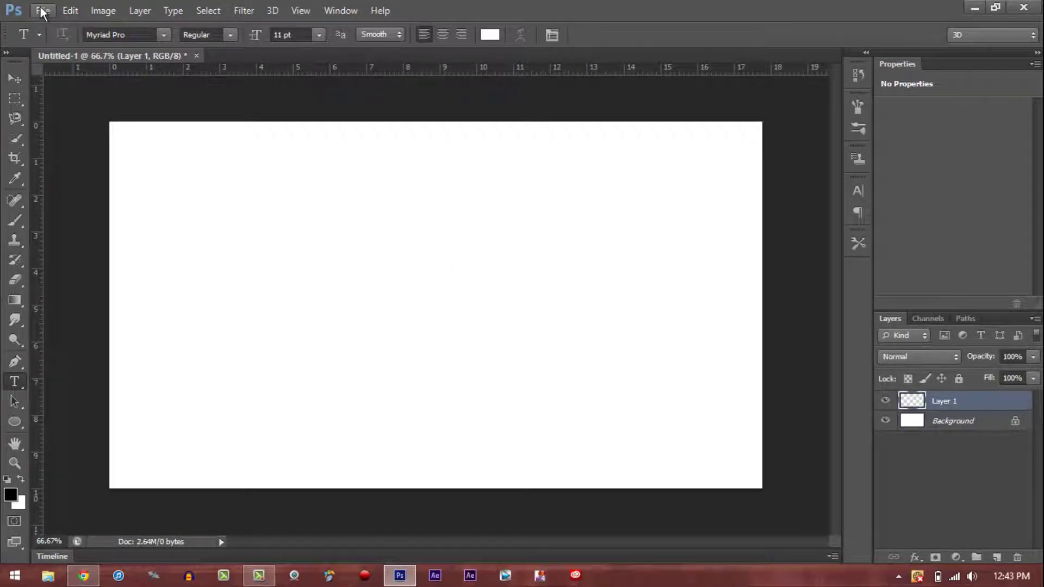
{"action": "left_click", "coordinate": [14, 301]}
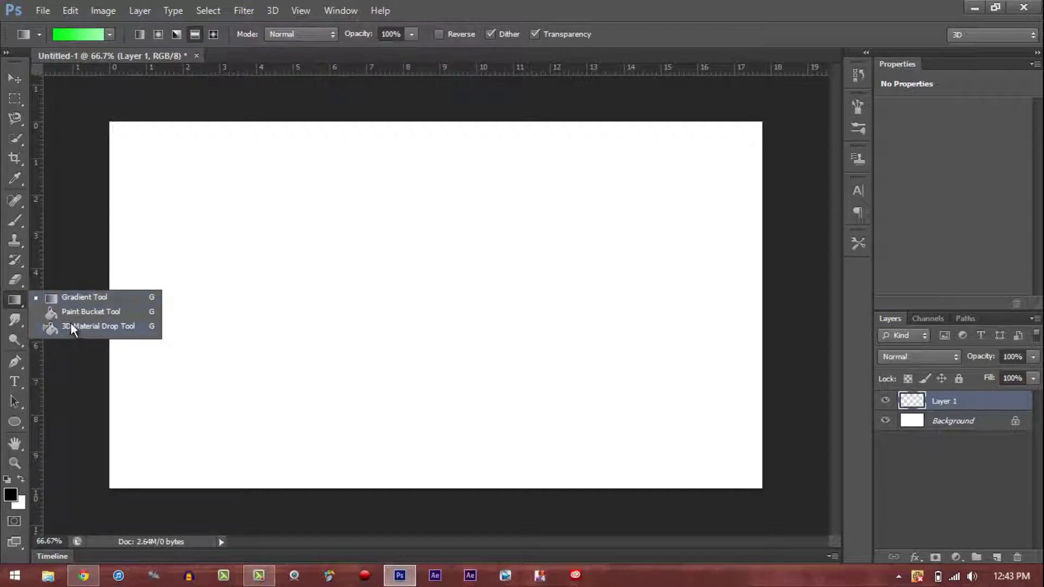
{"action": "left_click", "coordinate": [81, 311]}
{"action": "left_click", "coordinate": [350, 248]}
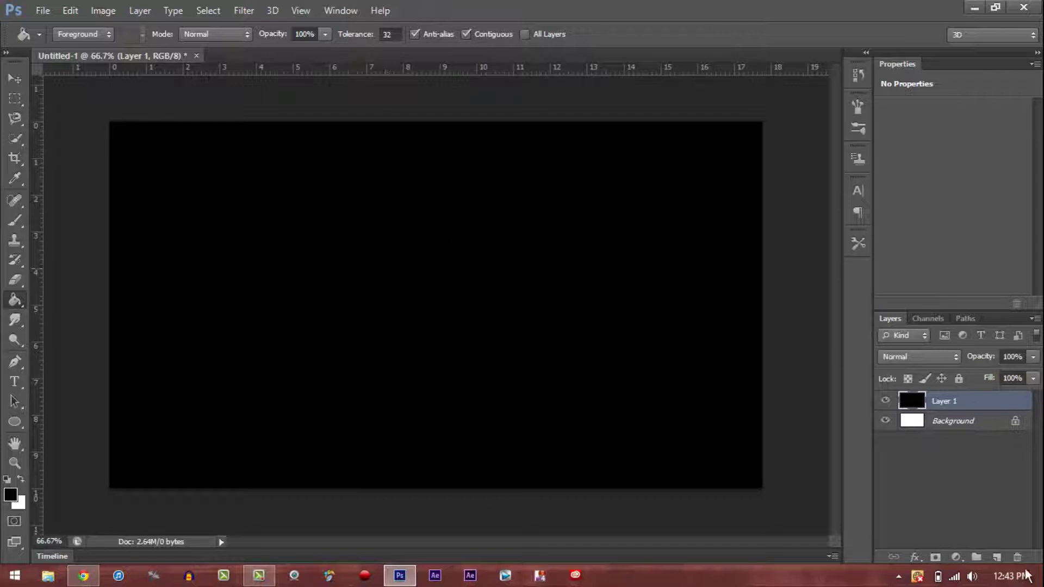
{"action": "left_click", "coordinate": [997, 557]}
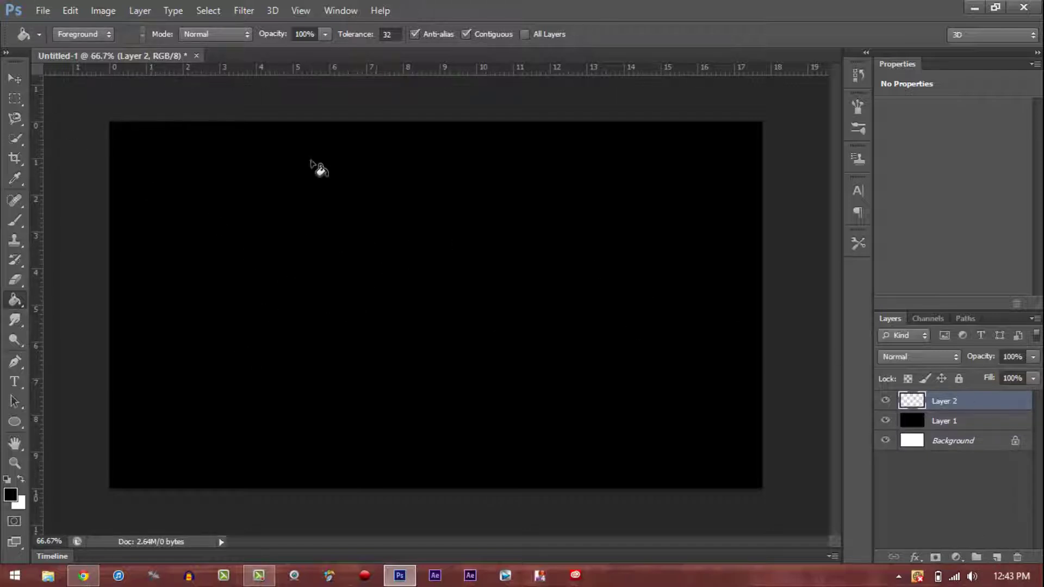
{"action": "left_click", "coordinate": [43, 8]}
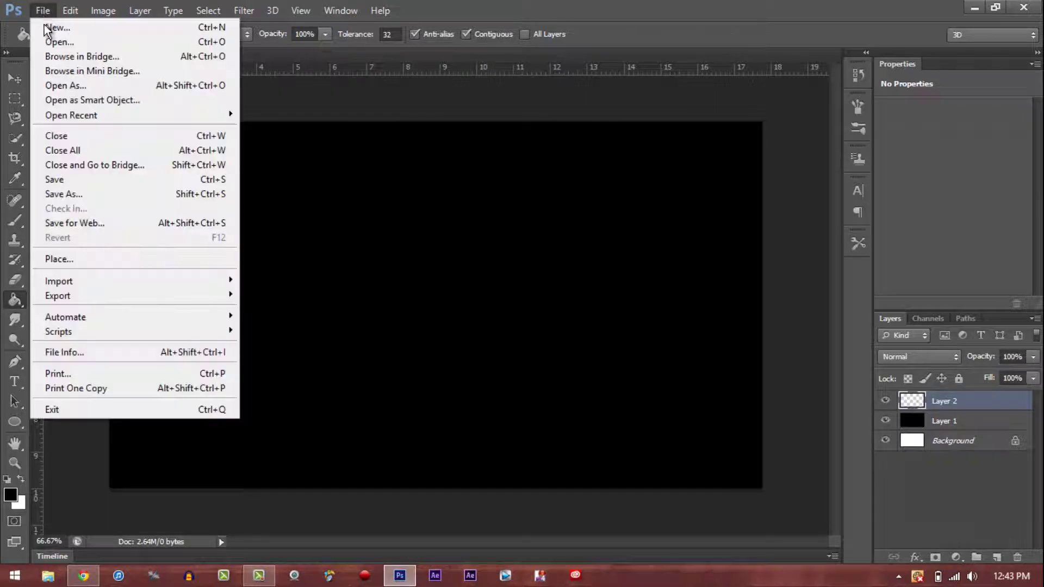
Place Picture 6 from the Desktop into the document and commit its transform
{"action": "left_click", "coordinate": [75, 260]}
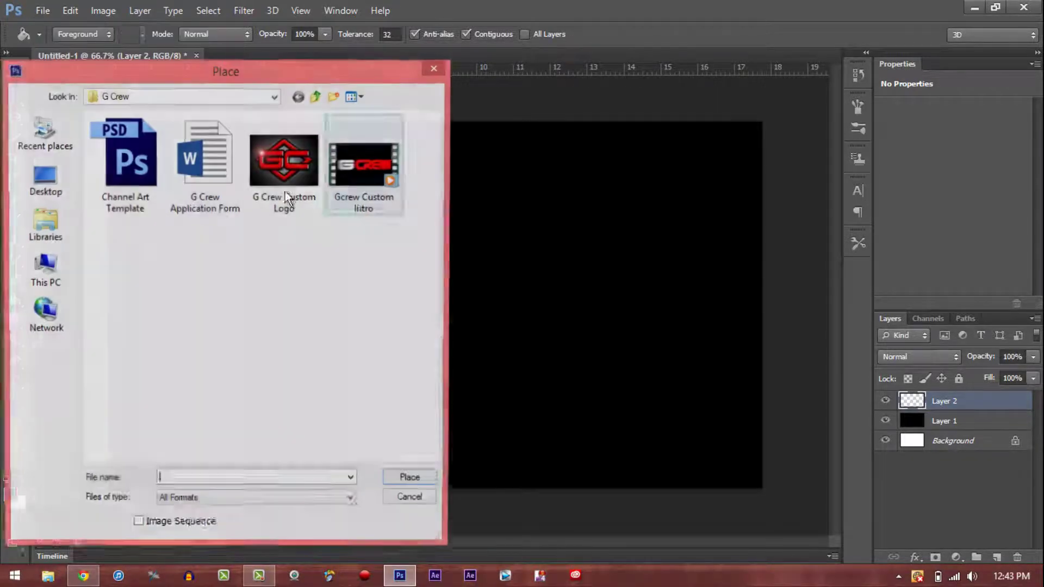
{"action": "left_click", "coordinate": [67, 183]}
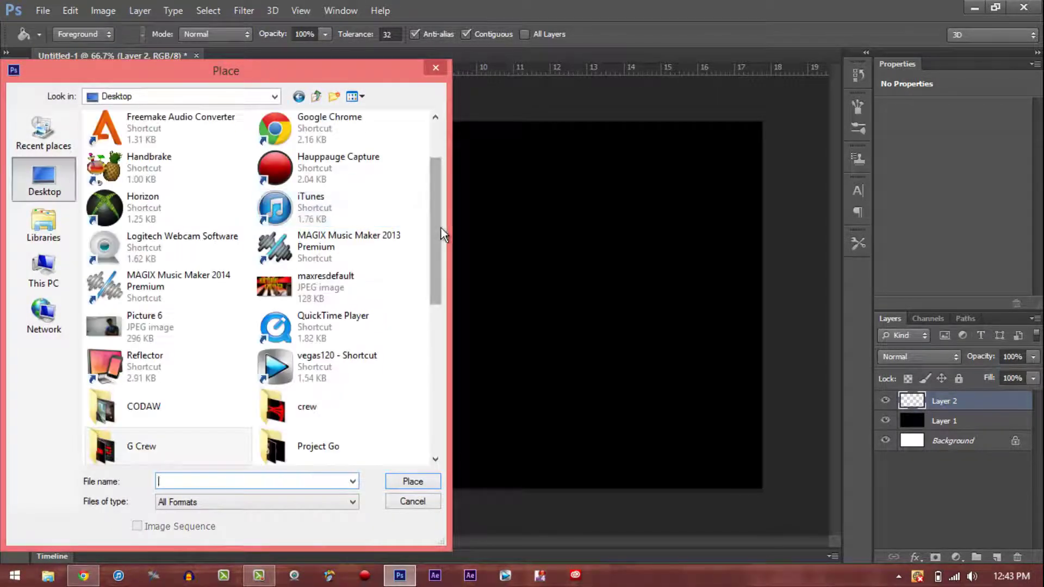
{"action": "left_click_drag", "start_coordinate": [442, 228], "coordinate": [434, 304]}
{"action": "scroll", "coordinate": [229, 266], "scroll_direction": "up", "scroll_amount": 2}
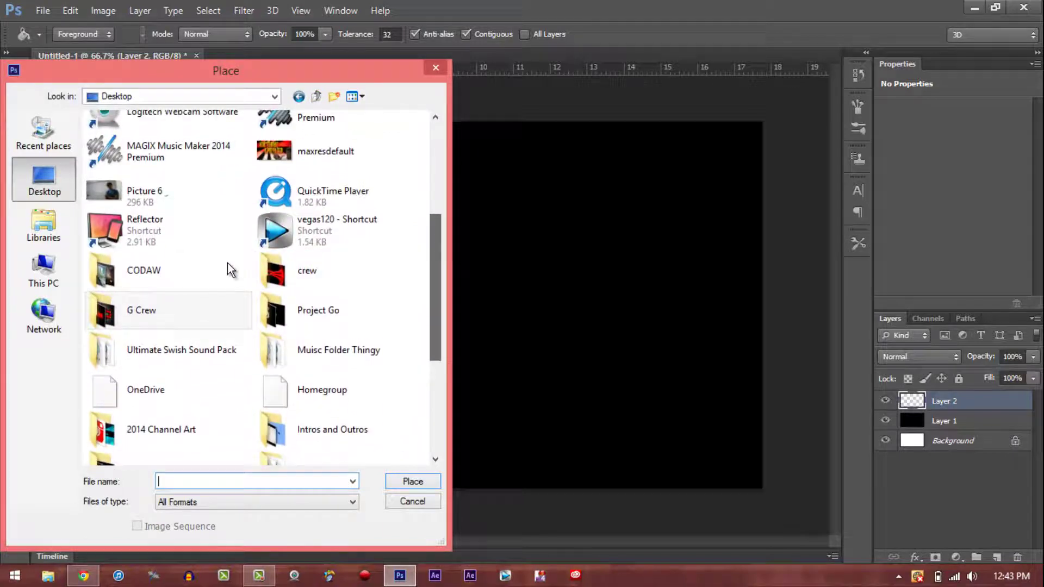
{"action": "left_click", "coordinate": [186, 199]}
{"action": "left_click", "coordinate": [419, 482]}
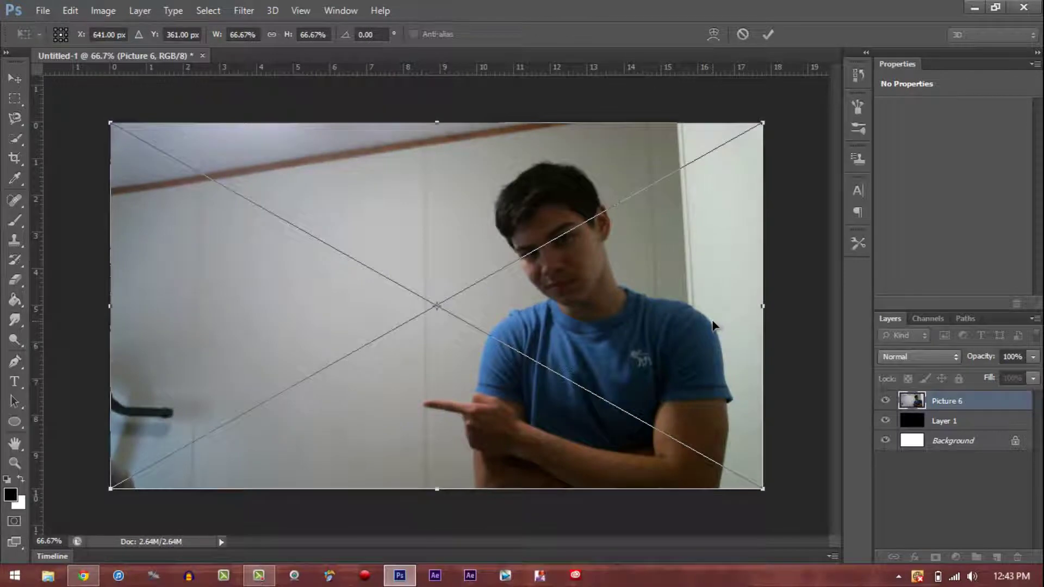
{"action": "key", "text": "Return"}
{"action": "key", "text": "g"}
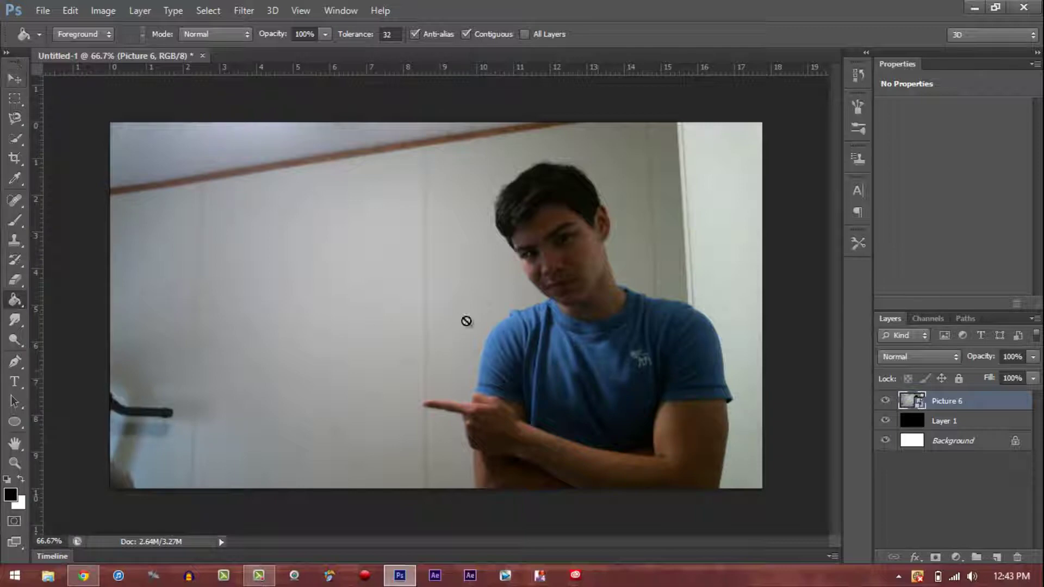
Pick the Magnetic Lasso Tool and zoom to 200% on the shoulder and hand
{"action": "left_click", "coordinate": [17, 113]}
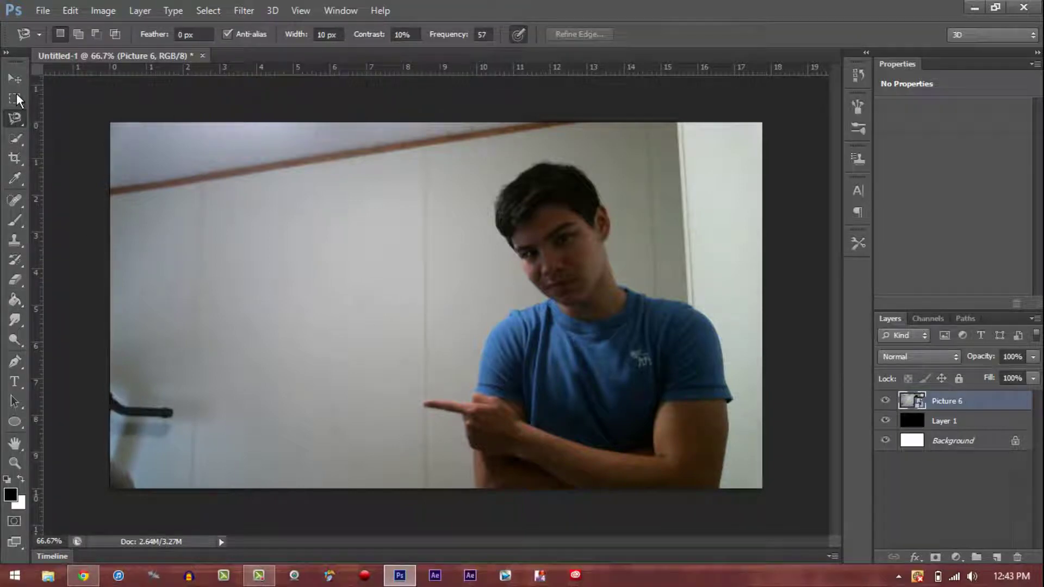
{"action": "left_click", "coordinate": [16, 119]}
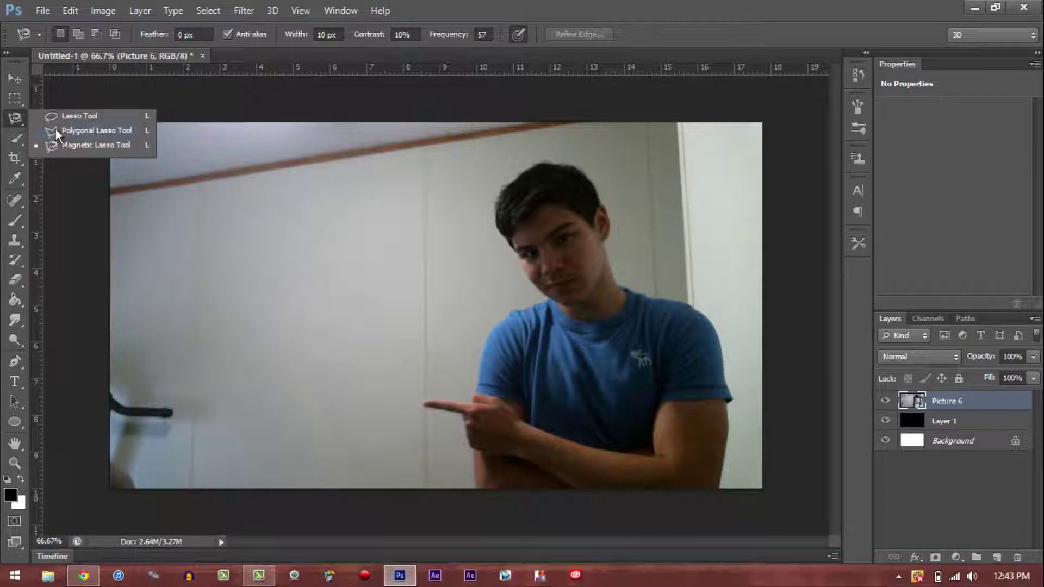
{"action": "left_click", "coordinate": [64, 146]}
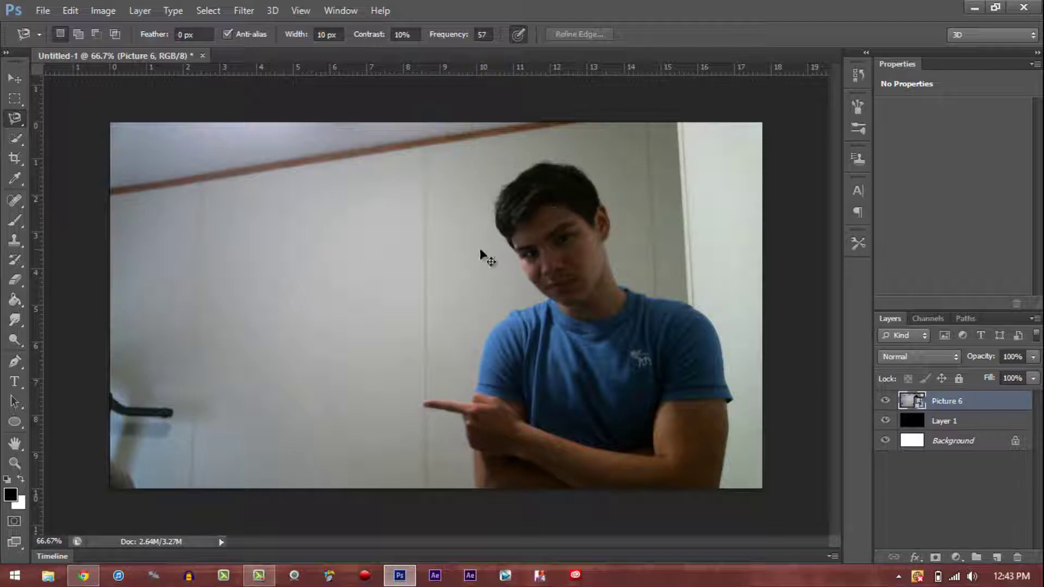
{"action": "key", "text": "ctrl+plus"}
{"action": "key", "text": "ctrl+plus"}
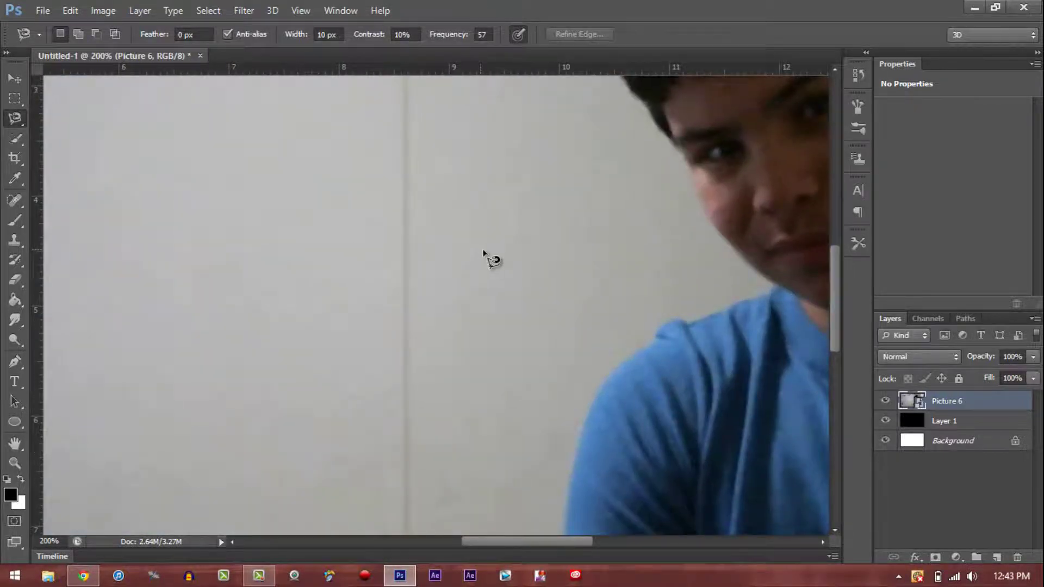
{"action": "scroll", "coordinate": [517, 288], "scroll_direction": "down", "scroll_amount": 10}
{"action": "scroll", "coordinate": [522, 320], "scroll_direction": "up", "scroll_amount": 2}
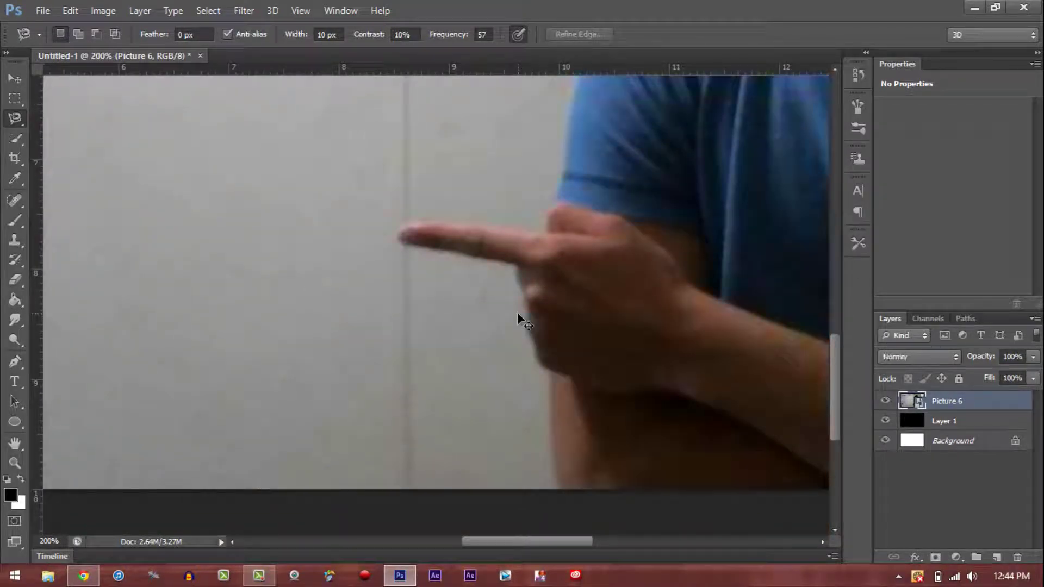
{"action": "key", "text": "ctrl+minus"}
{"action": "key", "text": "ctrl+minus"}
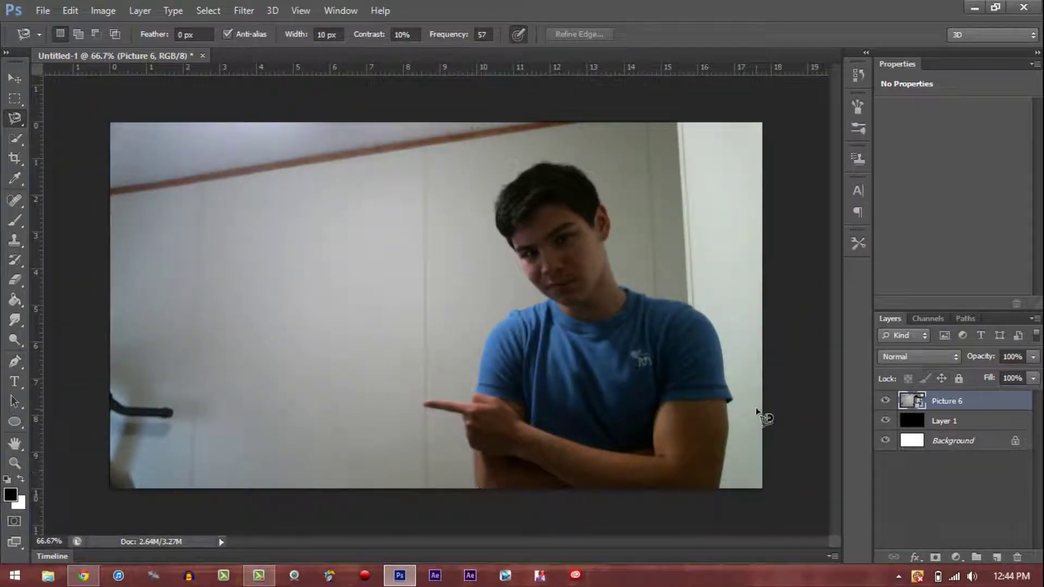
{"action": "key", "text": "ctrl+plus"}
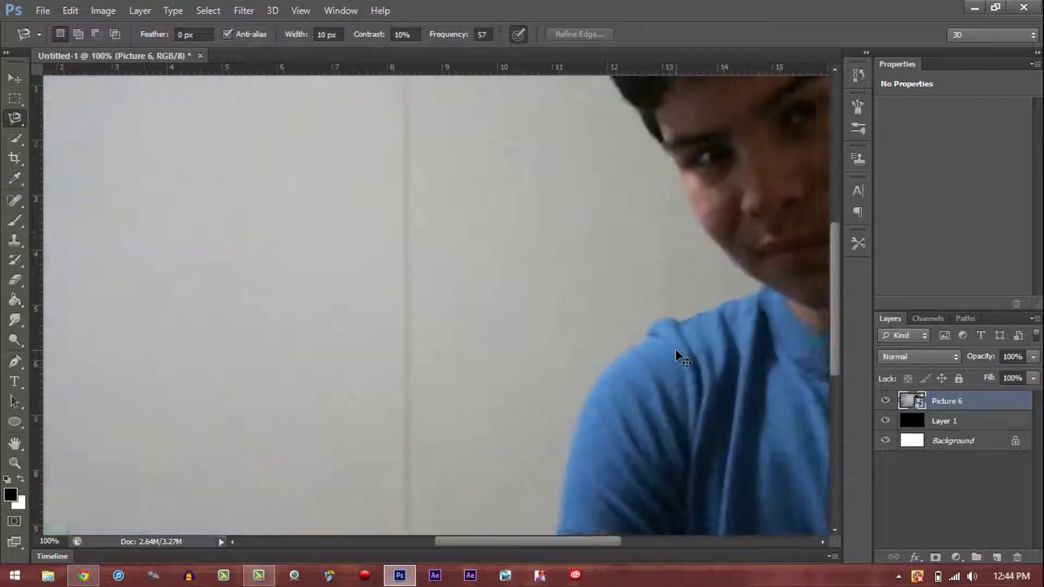
{"action": "key", "text": "ctrl+plus"}
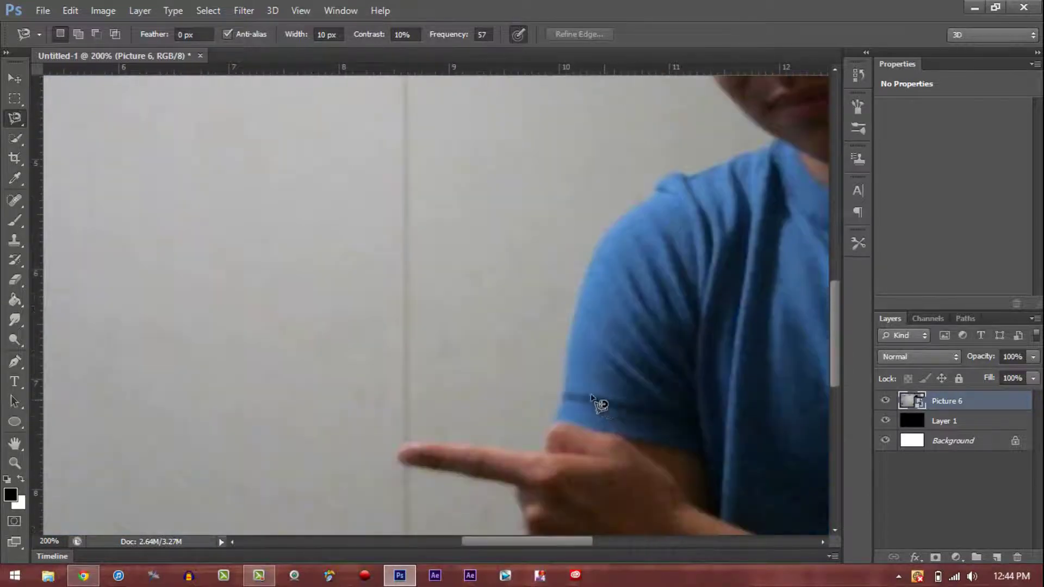
{"action": "scroll", "coordinate": [601, 405], "scroll_direction": "down", "scroll_amount": 5}
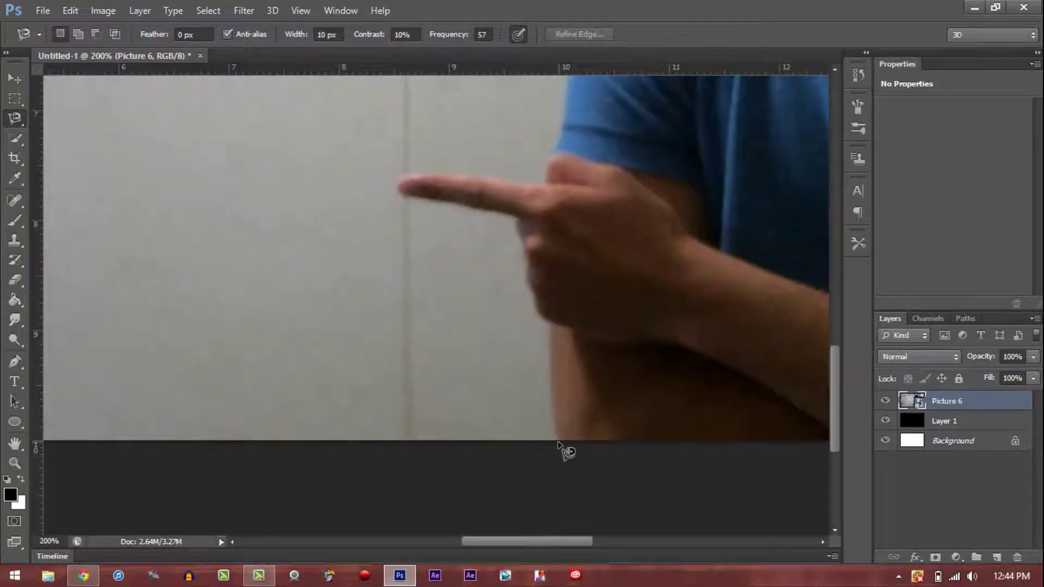
Trace Magnetic Lasso anchors along the arm and hand edge, then cancel the new path with Esc
{"action": "left_click", "coordinate": [557, 440]}
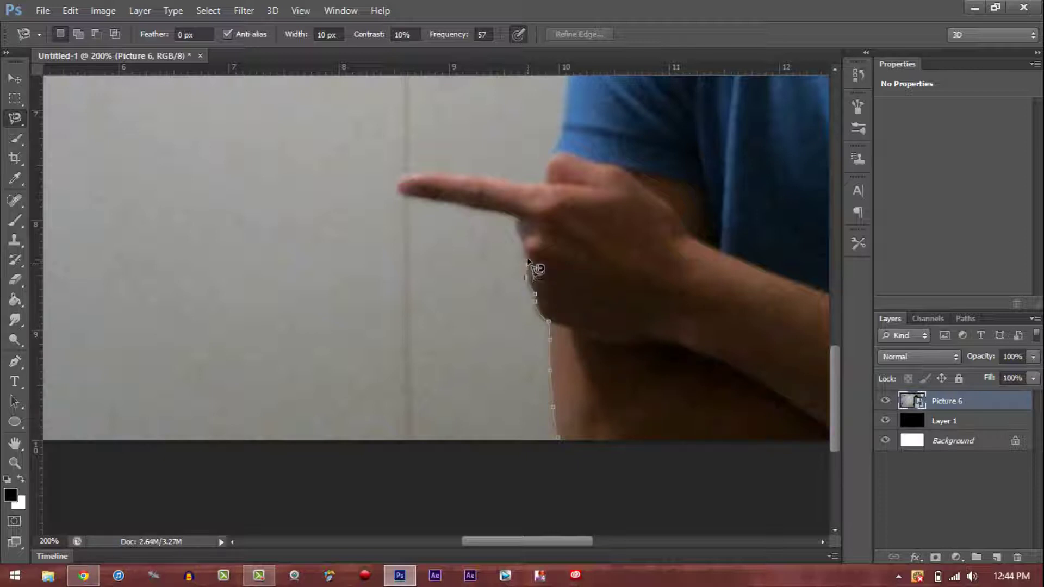
{"action": "double_click", "coordinate": [511, 218]}
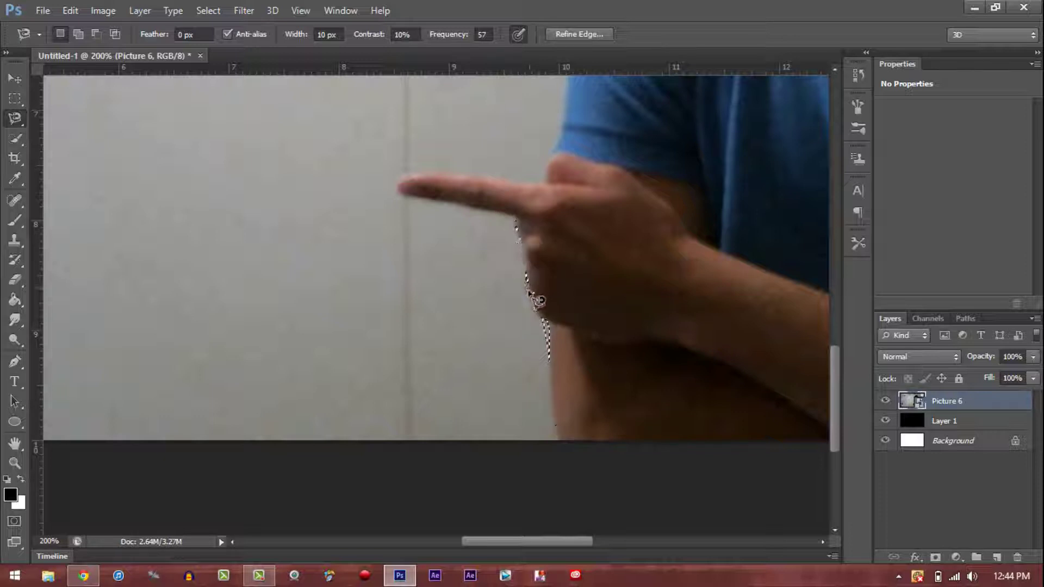
{"action": "left_click", "coordinate": [554, 425], "text": "shift"}
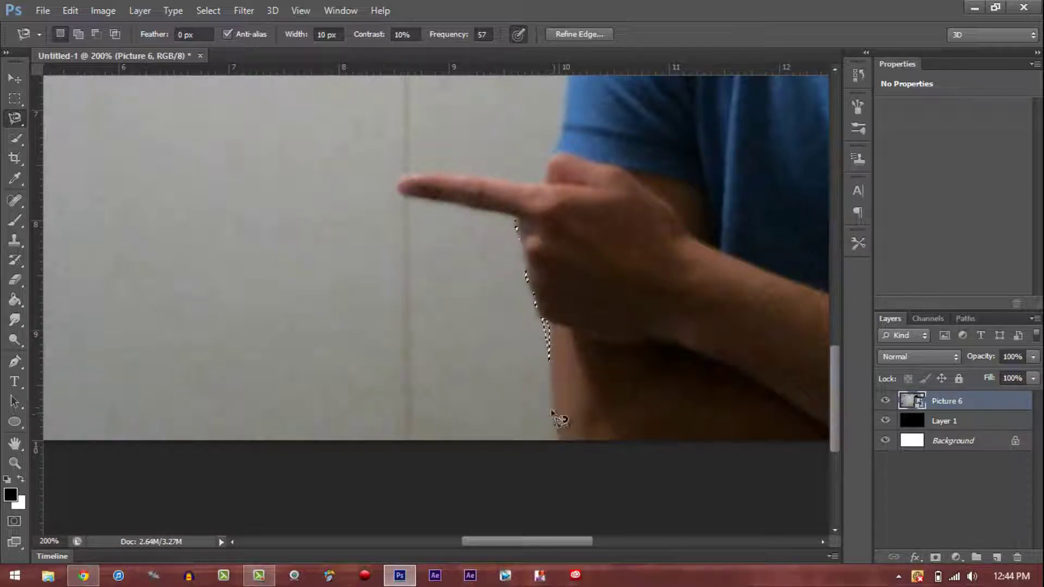
{"action": "left_click", "coordinate": [539, 330]}
{"action": "key", "text": "Escape"}
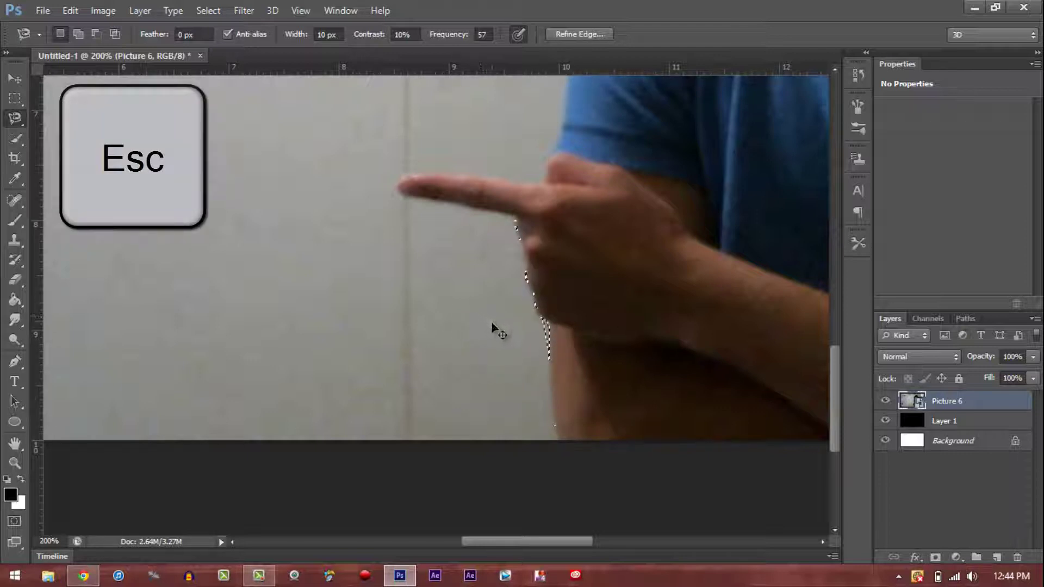
Deselect, then close the Magnetic Lasso outline around the wall left of the person
{"action": "key", "text": "ctrl+d"}
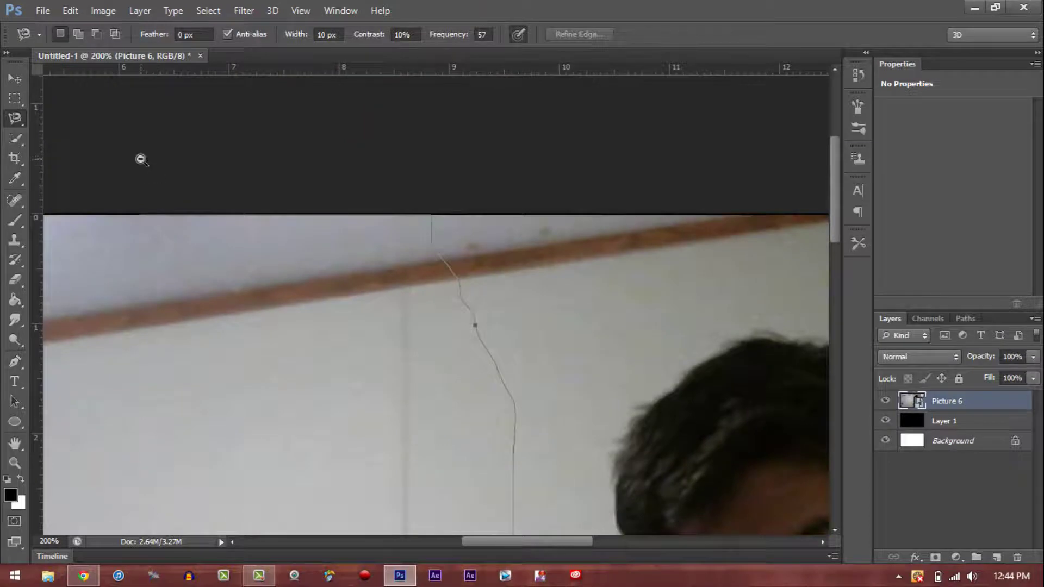
{"action": "key", "text": "ctrl+minus"}
{"action": "key", "text": "ctrl+minus"}
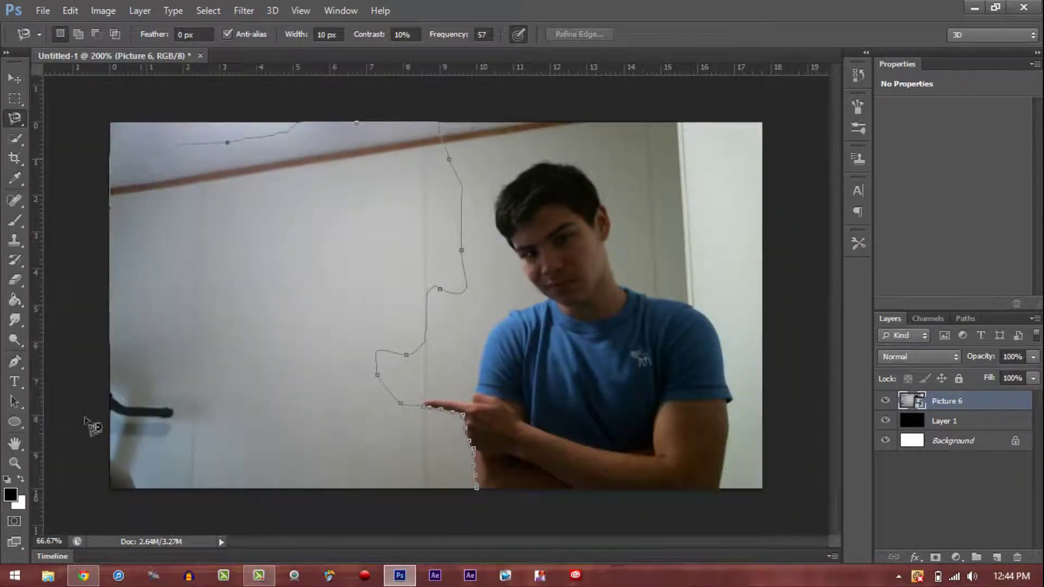
{"action": "left_click", "coordinate": [476, 489]}
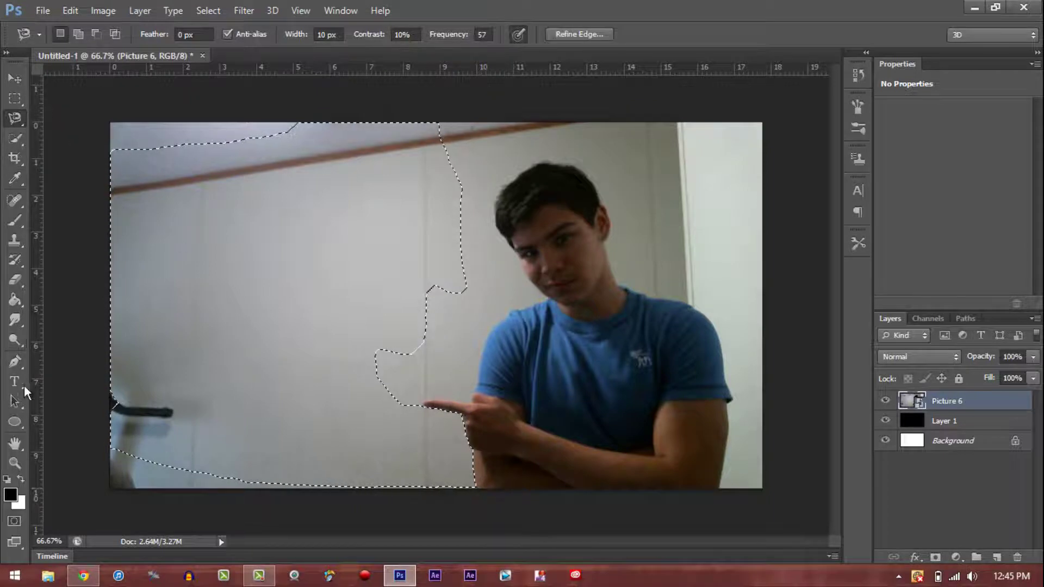
{"action": "left_click", "coordinate": [15, 279]}
Rasterize Picture 6 and erase the selected wall with a much larger eraser brush
{"action": "left_click", "coordinate": [223, 295]}
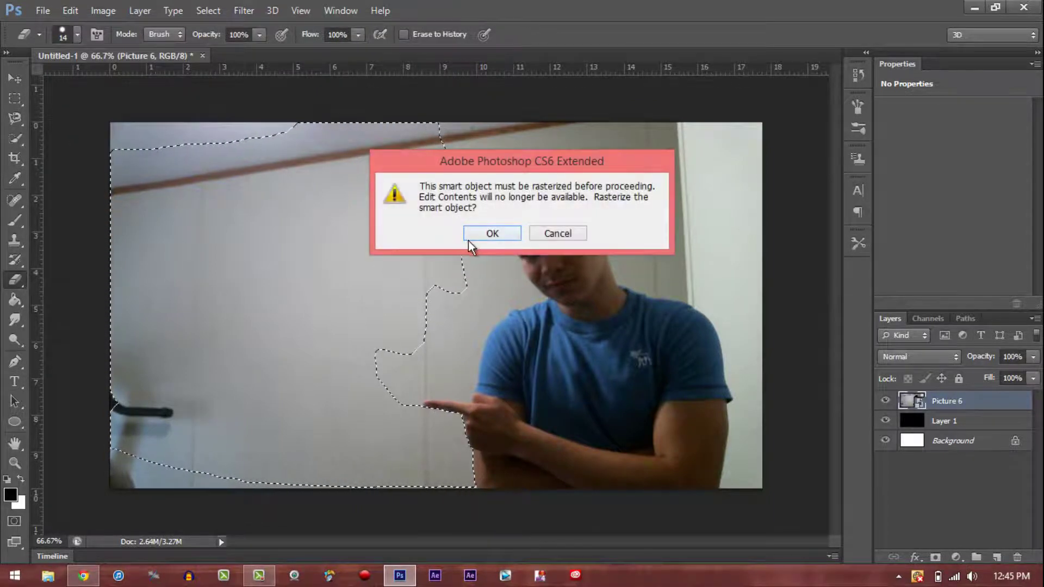
{"action": "left_click", "coordinate": [466, 233]}
{"action": "left_click_drag", "start_coordinate": [227, 222], "coordinate": [301, 229]}
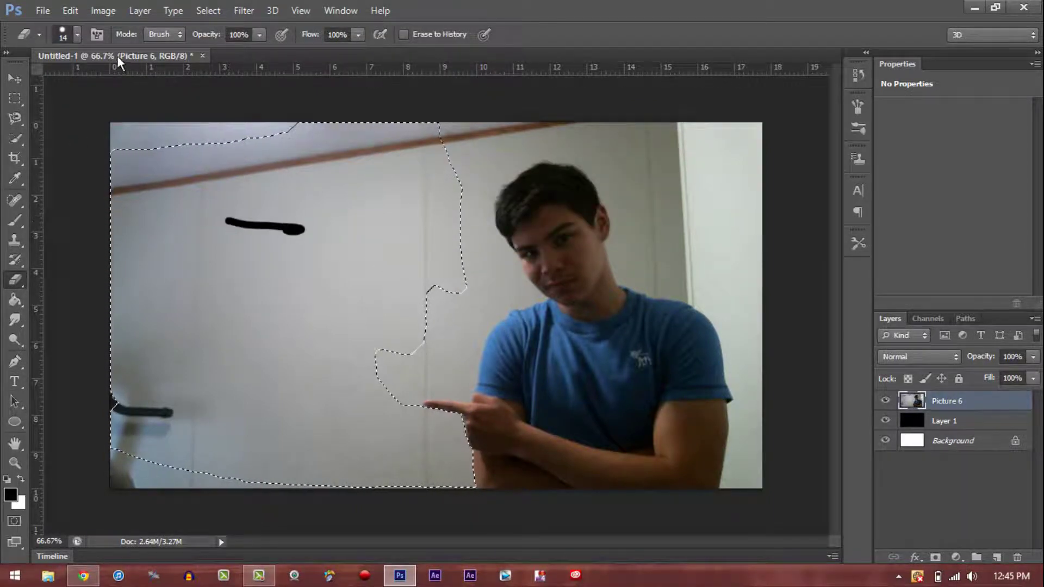
{"action": "left_click", "coordinate": [75, 32]}
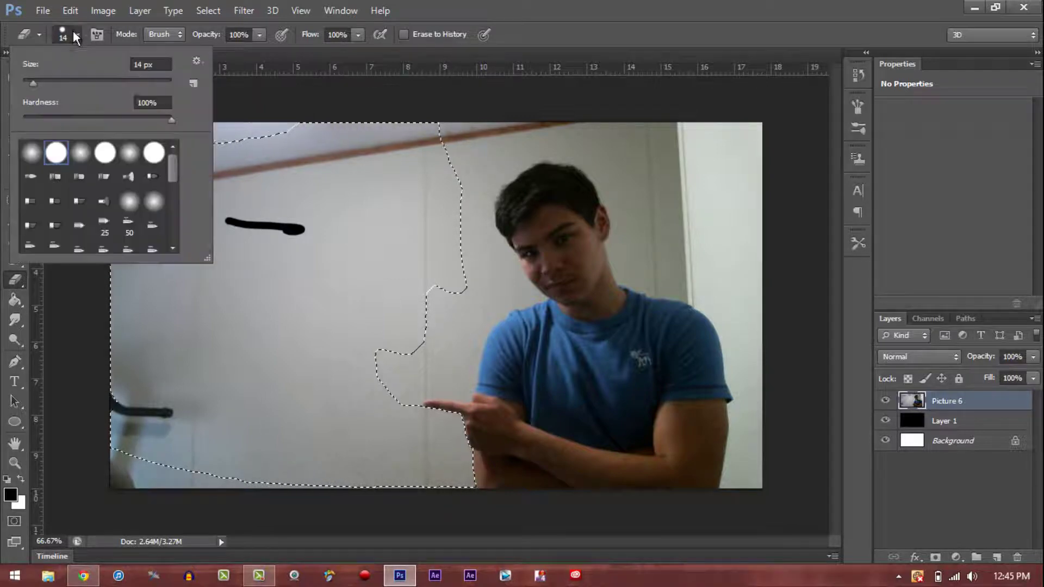
{"action": "left_click_drag", "start_coordinate": [37, 82], "coordinate": [135, 93]}
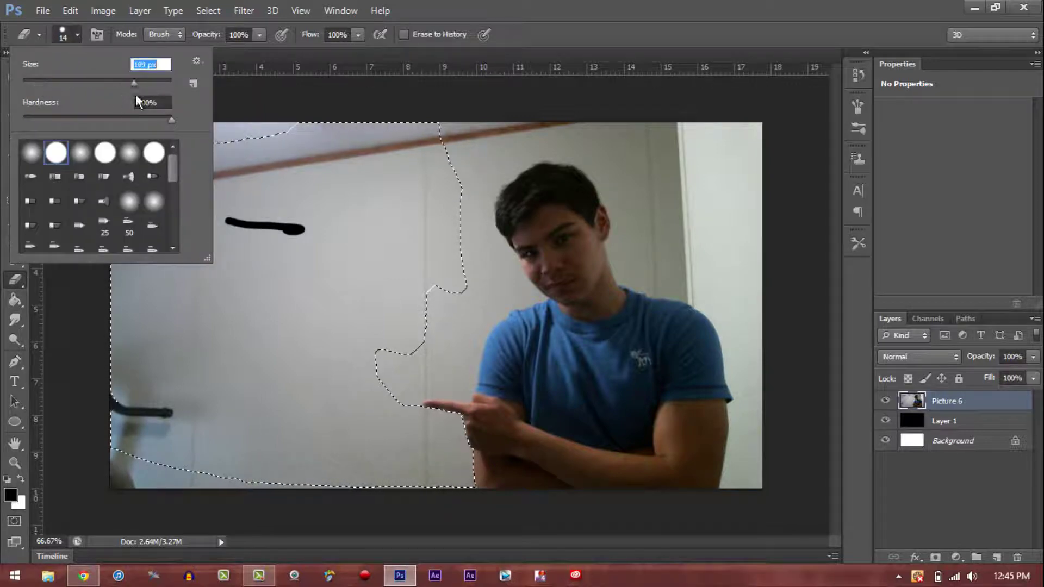
{"action": "left_click", "coordinate": [321, 191]}
{"action": "mouse_move", "coordinate": [321, 191]}
{"action": "left_mouse_down"}
{"action": "mouse_move", "coordinate": [361, 182]}
{"action": "mouse_move", "coordinate": [232, 251]}
{"action": "mouse_move", "coordinate": [377, 377]}
{"action": "mouse_move", "coordinate": [233, 431]}
{"action": "mouse_move", "coordinate": [128, 443]}
{"action": "mouse_move", "coordinate": [450, 438]}
{"action": "left_mouse_up"}
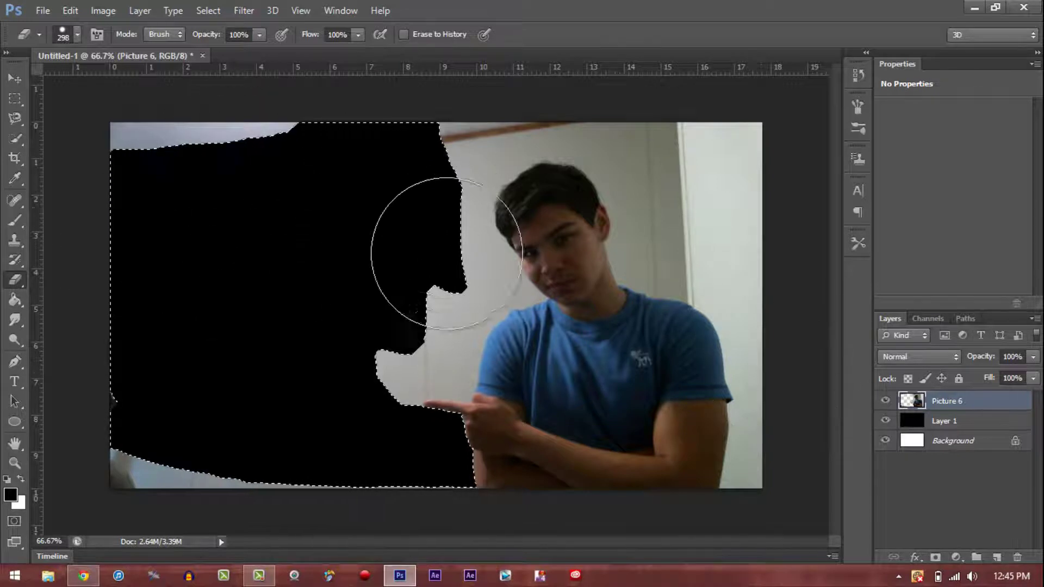
Toggle Layer 1 and Background visibility to check transparency, leaving black Layer 1 hidden
{"action": "left_click", "coordinate": [886, 421]}
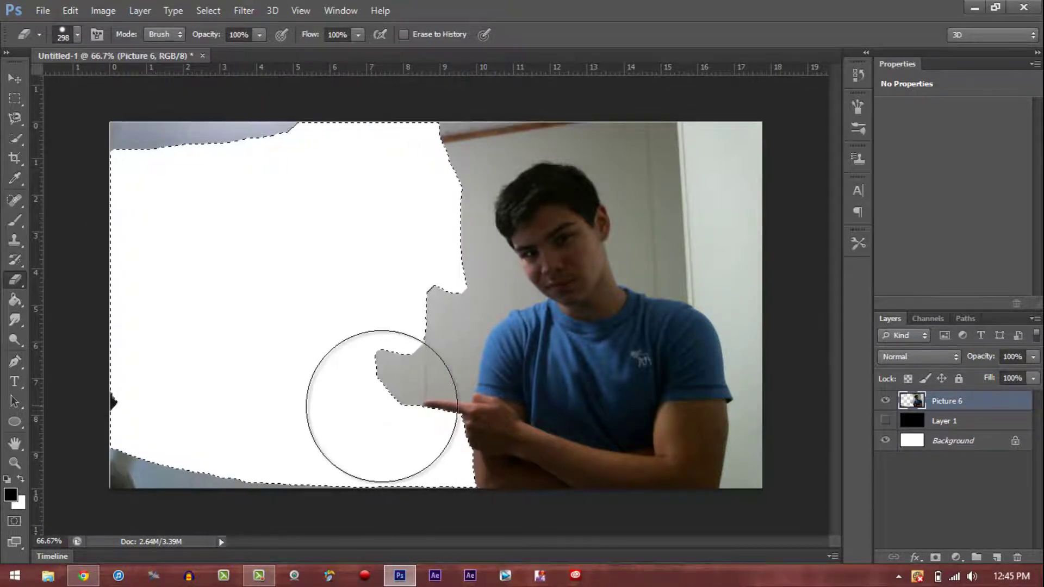
{"action": "left_click", "coordinate": [886, 441]}
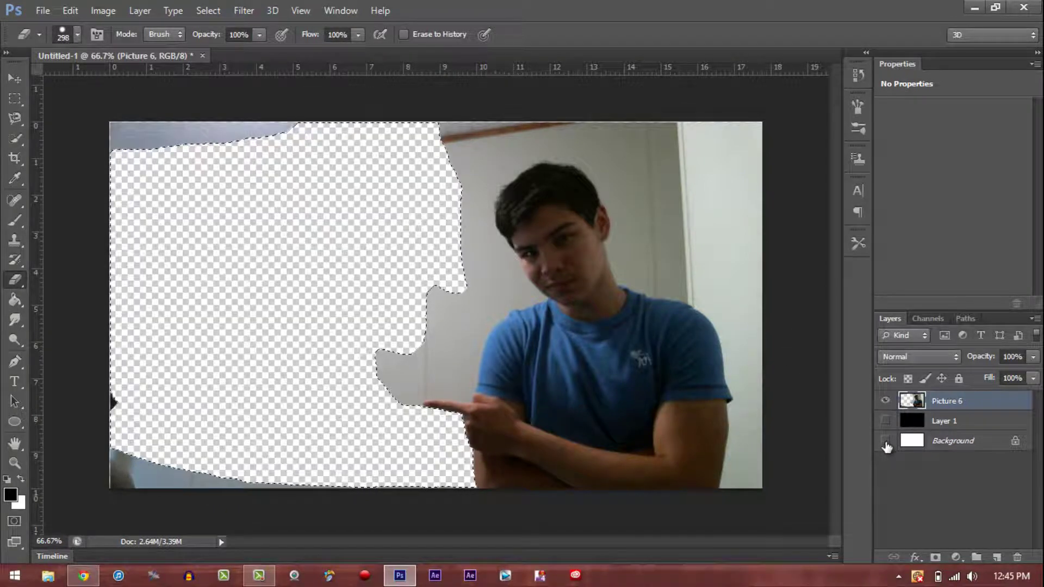
{"action": "left_click", "coordinate": [886, 441]}
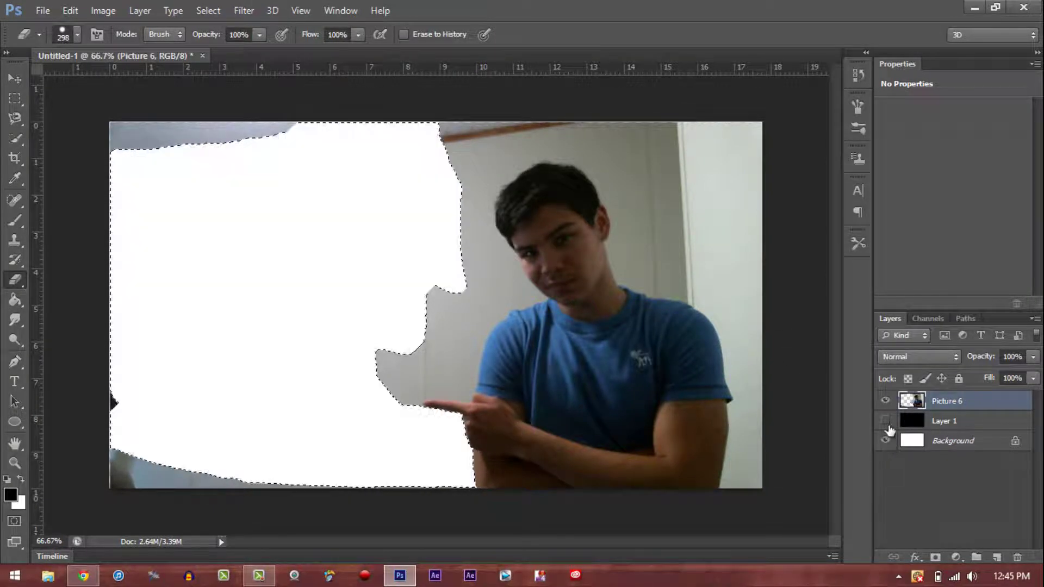
{"action": "left_click", "coordinate": [885, 421]}
{"action": "left_click", "coordinate": [886, 421]}
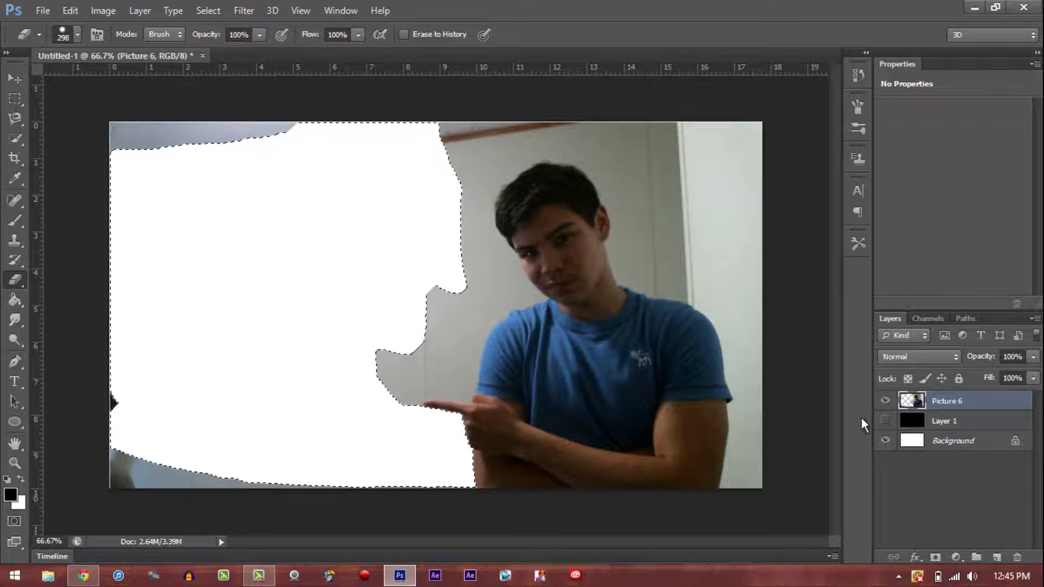
{"action": "left_click", "coordinate": [12, 119]}
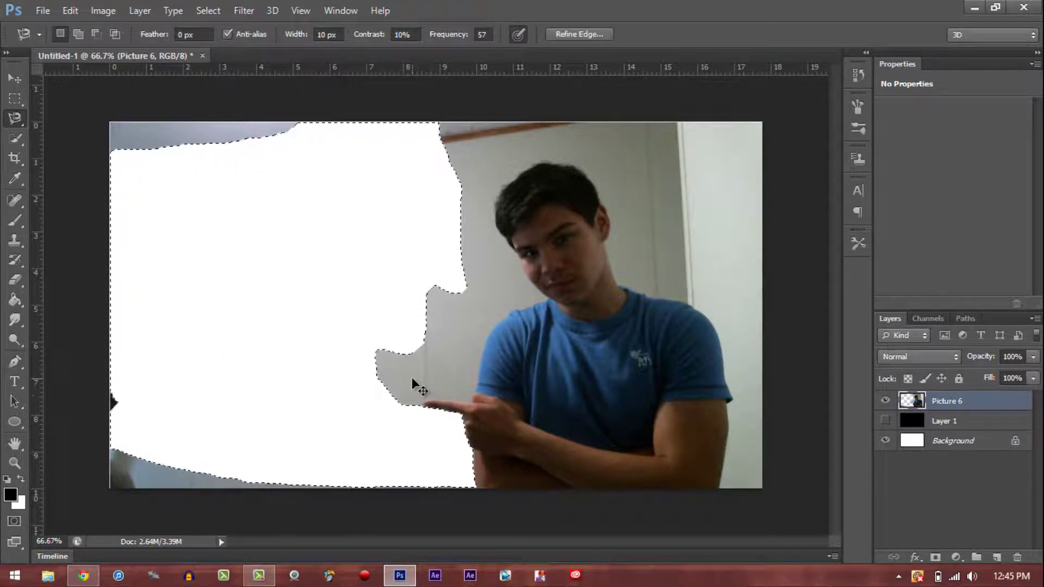
{"action": "key", "text": "ctrl+plus"}
{"action": "key", "text": "ctrl+plus"}
{"action": "key", "text": "ctrl+plus"}
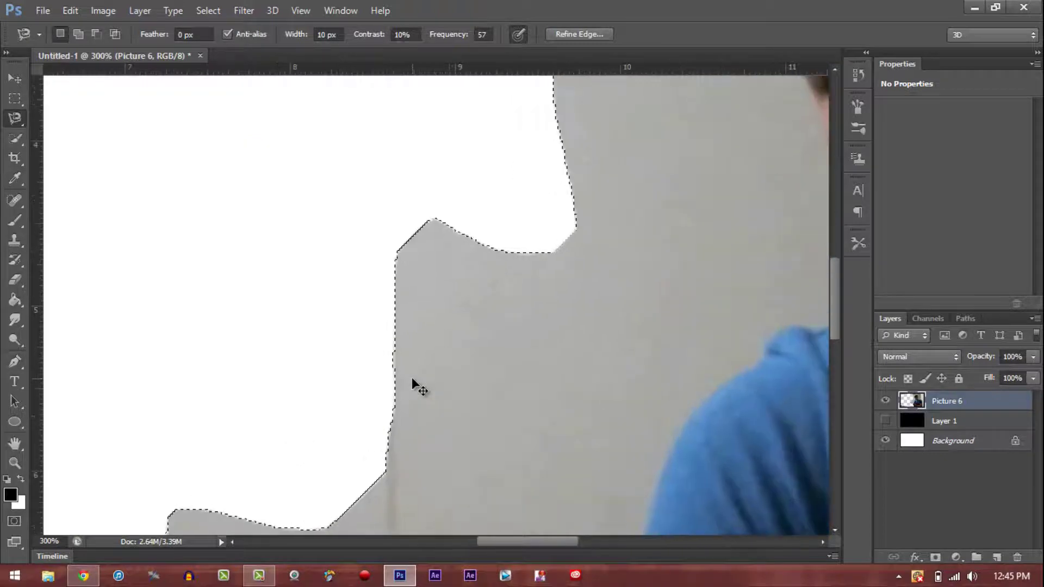
Zoom in closely on the pointing finger's edge and clear the wall selection
{"action": "key", "text": "ctrl+minus"}
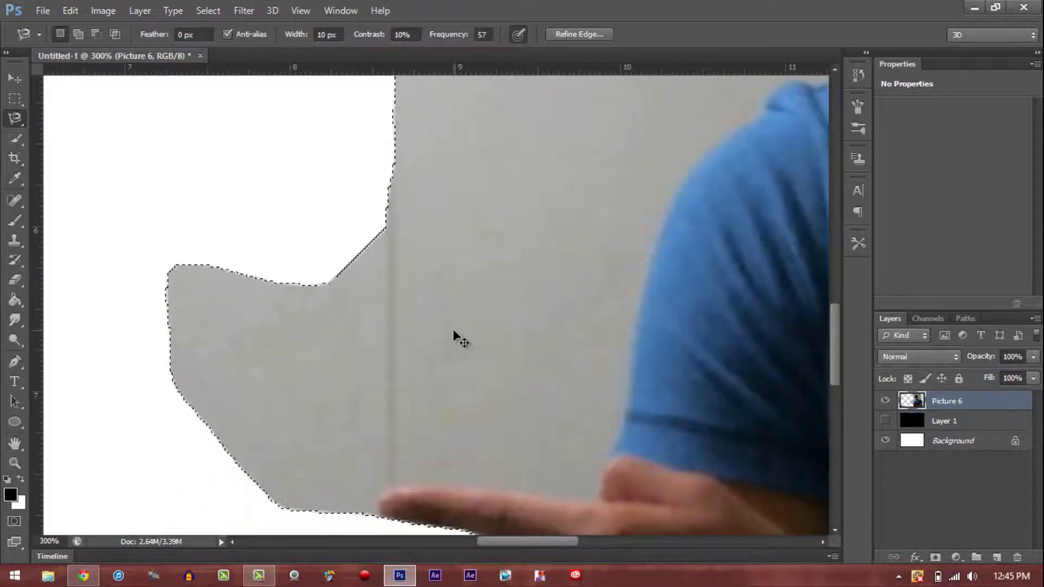
{"action": "key", "text": "ctrl+minus"}
{"action": "key", "text": "ctrl+minus"}
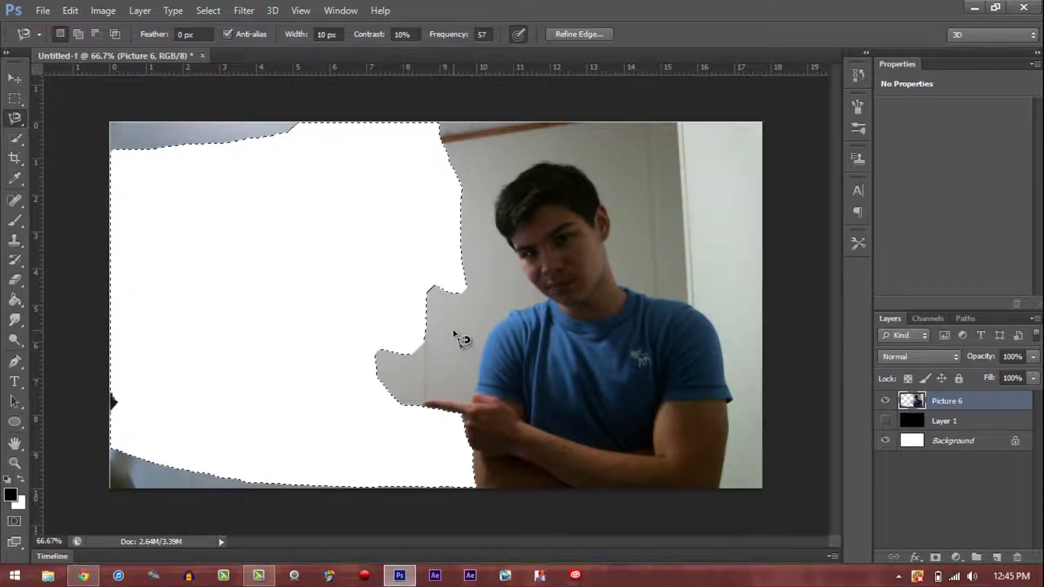
{"action": "key", "text": "ctrl+plus"}
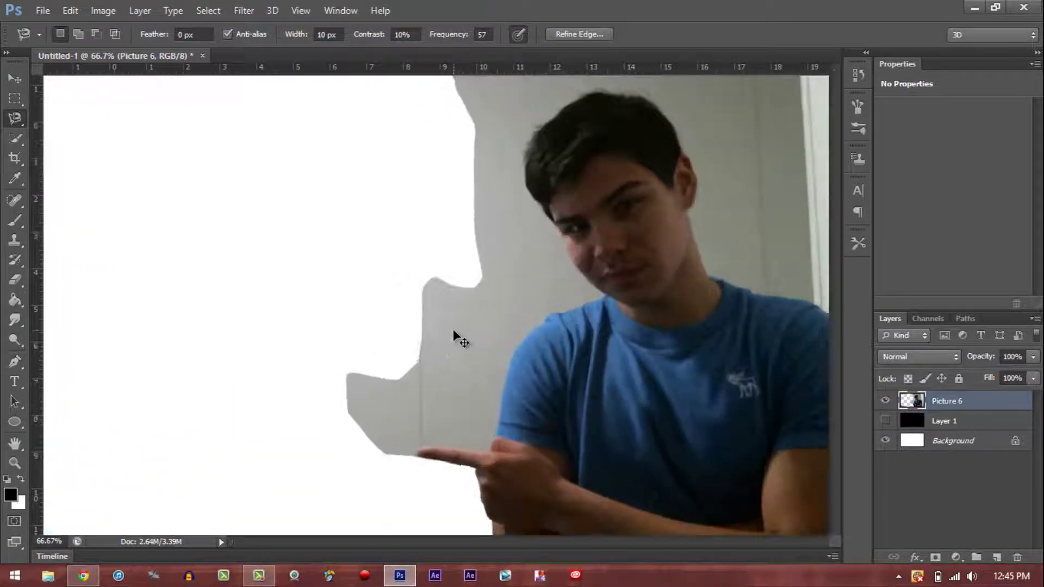
{"action": "key", "text": "ctrl+plus"}
{"action": "scroll", "coordinate": [392, 299], "scroll_direction": "down", "scroll_amount": 5}
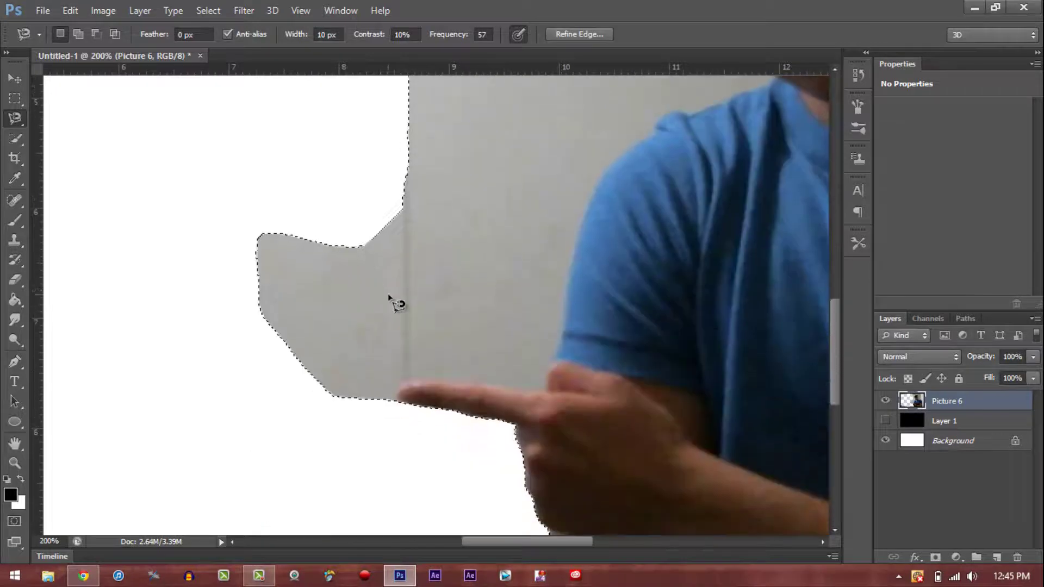
{"action": "key", "text": "ctrl+plus"}
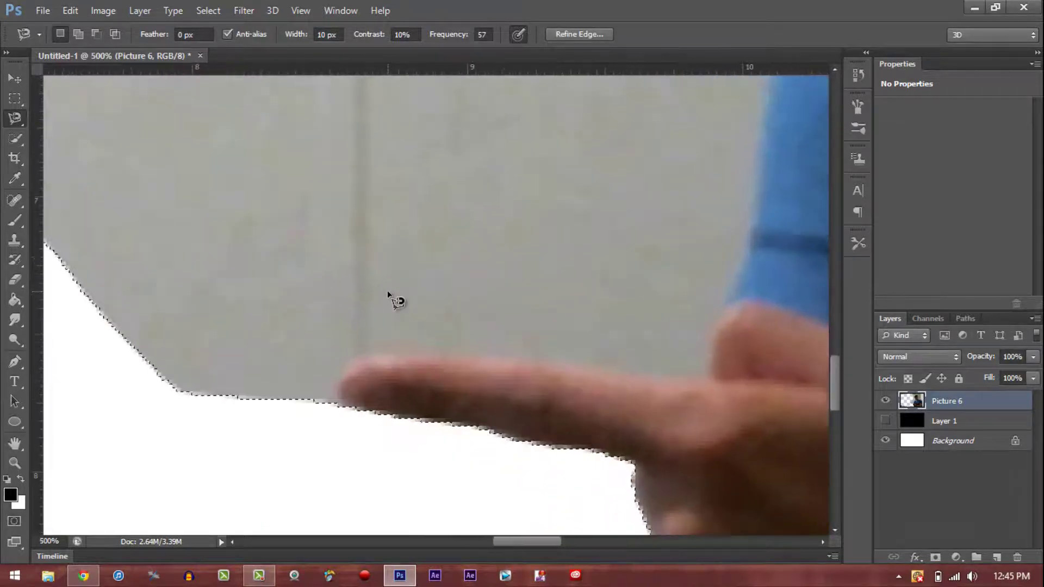
{"action": "key", "text": "ctrl+plus"}
{"action": "key", "text": "ctrl+plus"}
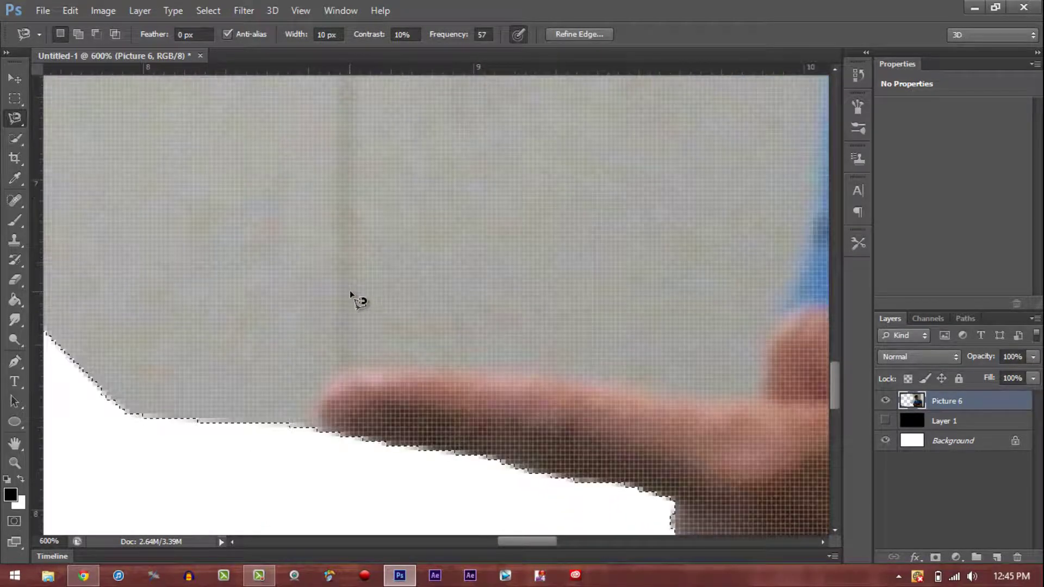
{"action": "scroll", "coordinate": [342, 296], "scroll_direction": "down", "scroll_amount": 2}
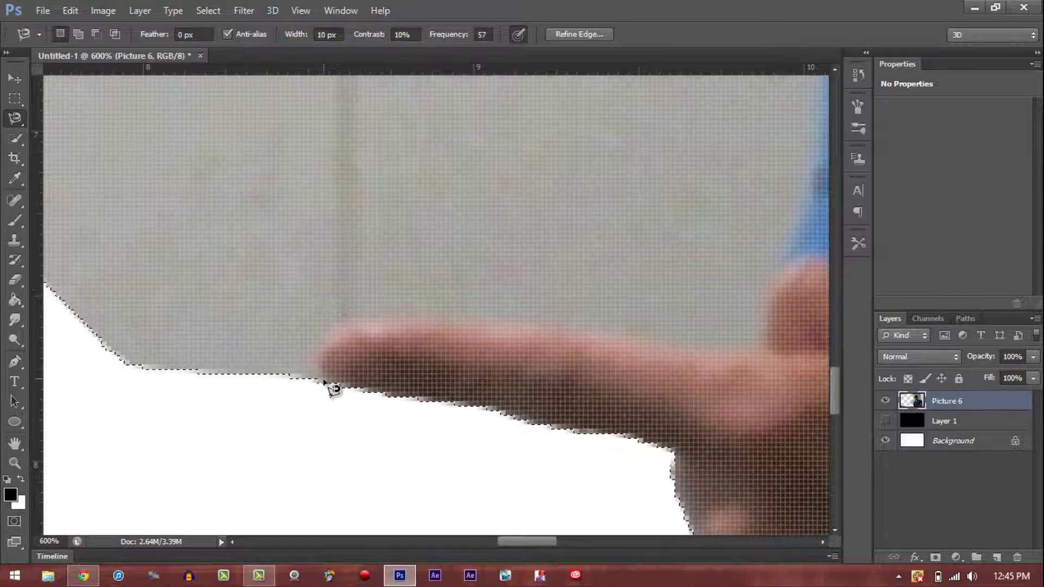
{"action": "key", "text": "ctrl+d"}
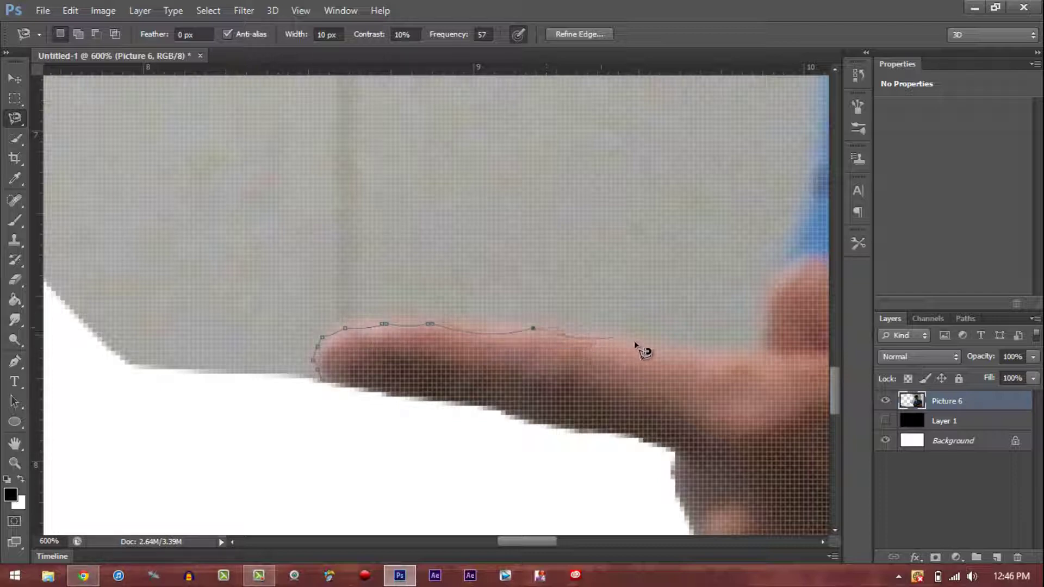
Anchor an outline at the finger's corner and close it into a selection
{"action": "left_click", "coordinate": [759, 351]}
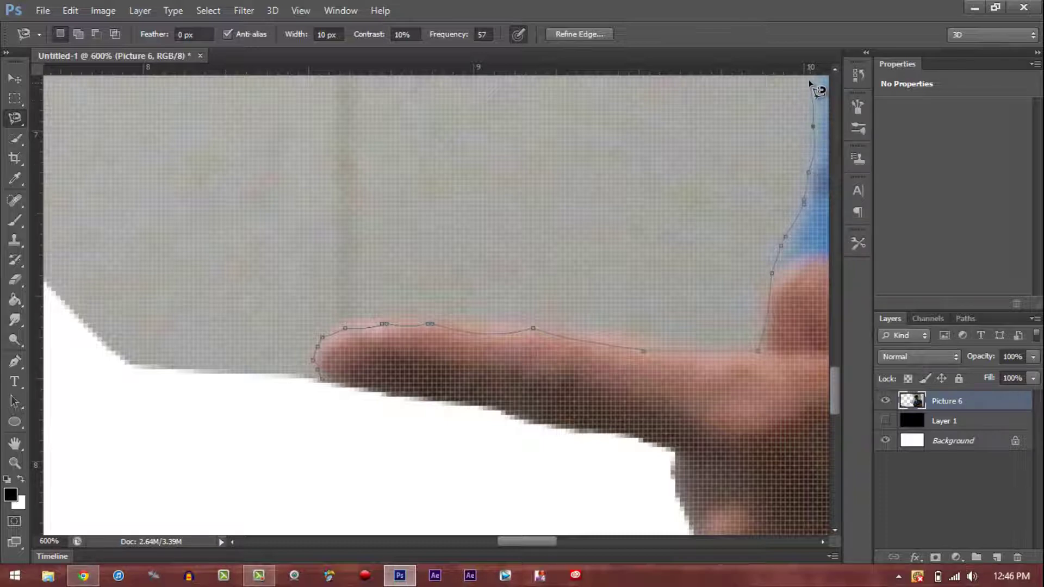
{"action": "key", "text": "ctrl+minus"}
{"action": "key", "text": "ctrl+minus"}
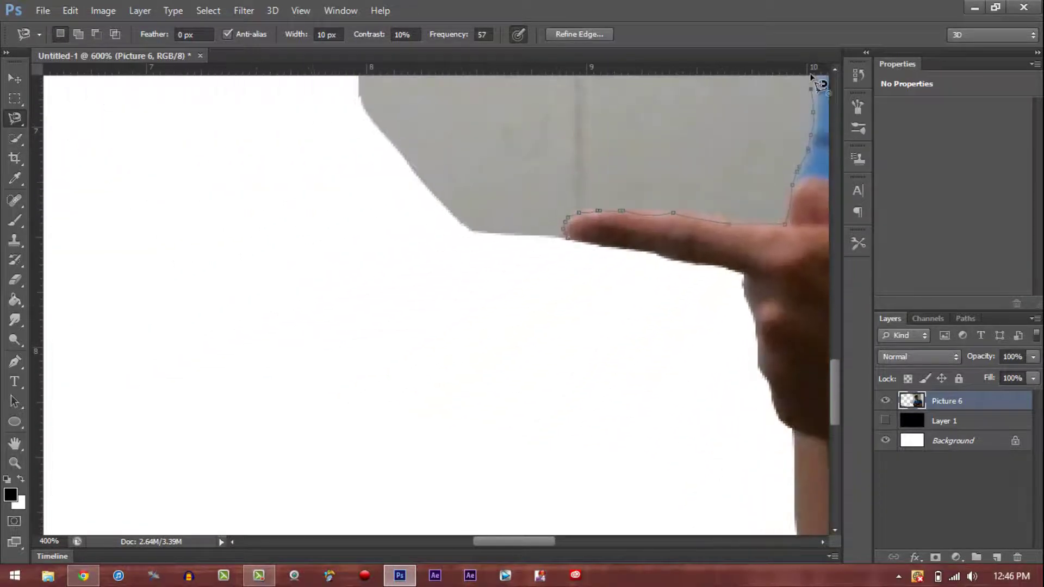
{"action": "key", "text": "ctrl+minus"}
{"action": "key", "text": "ctrl+minus"}
{"action": "key", "text": "ctrl+minus"}
{"action": "key", "text": "ctrl+minus"}
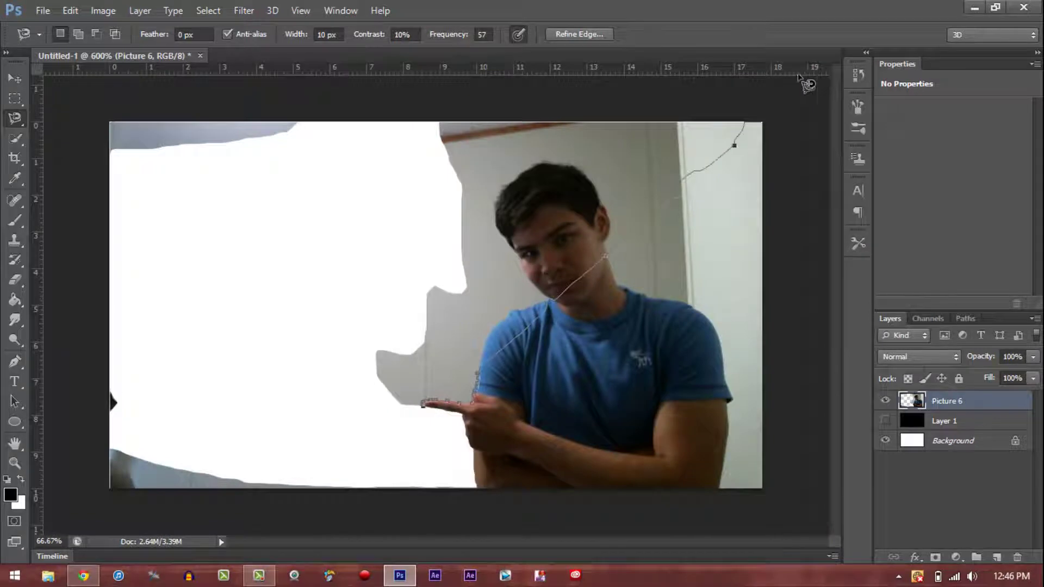
{"action": "left_click", "coordinate": [455, 379]}
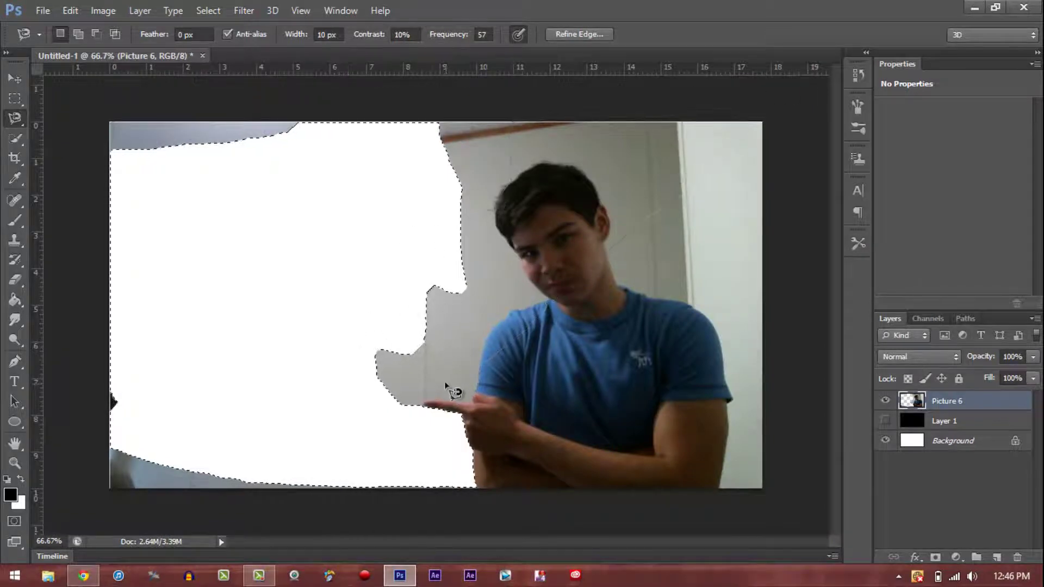
Outline the grey wall beside the hand and erase it inside the selection
{"action": "key", "text": "ctrl+plus"}
{"action": "key", "text": "ctrl+plus"}
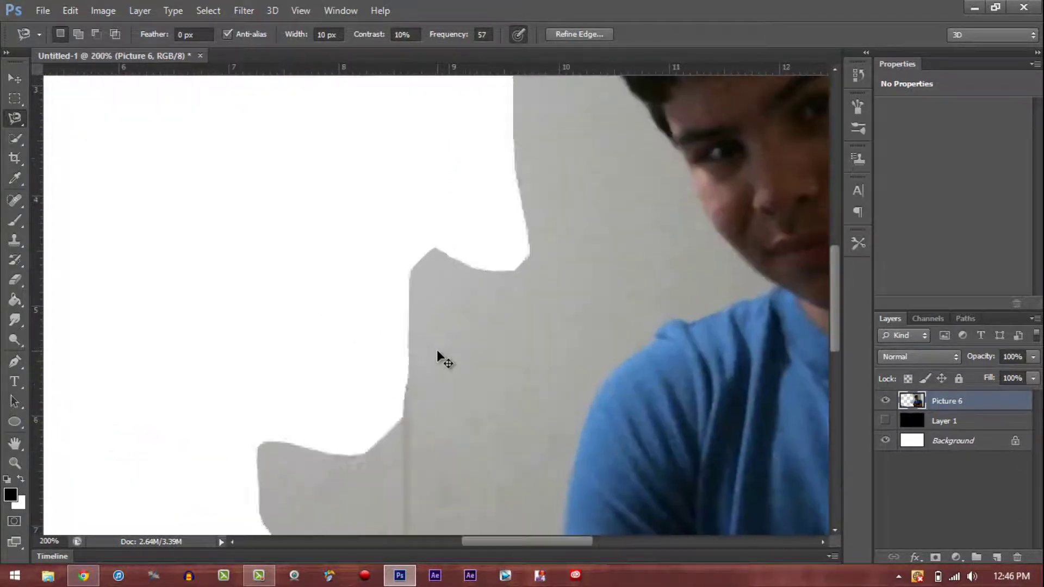
{"action": "key", "text": "ctrl+plus"}
{"action": "scroll", "coordinate": [436, 369], "scroll_direction": "down", "scroll_amount": 6}
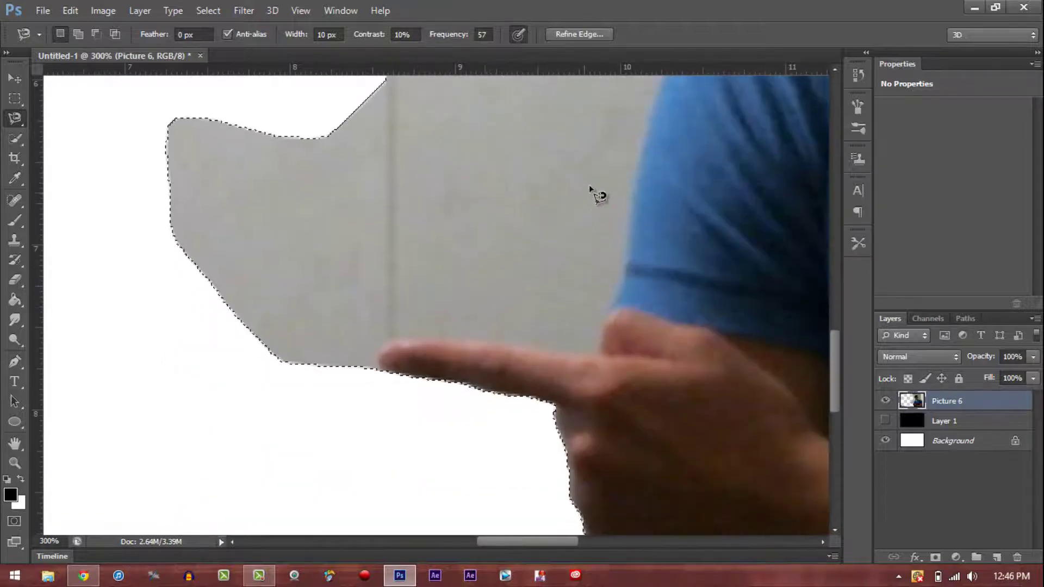
{"action": "left_click", "coordinate": [649, 100]}
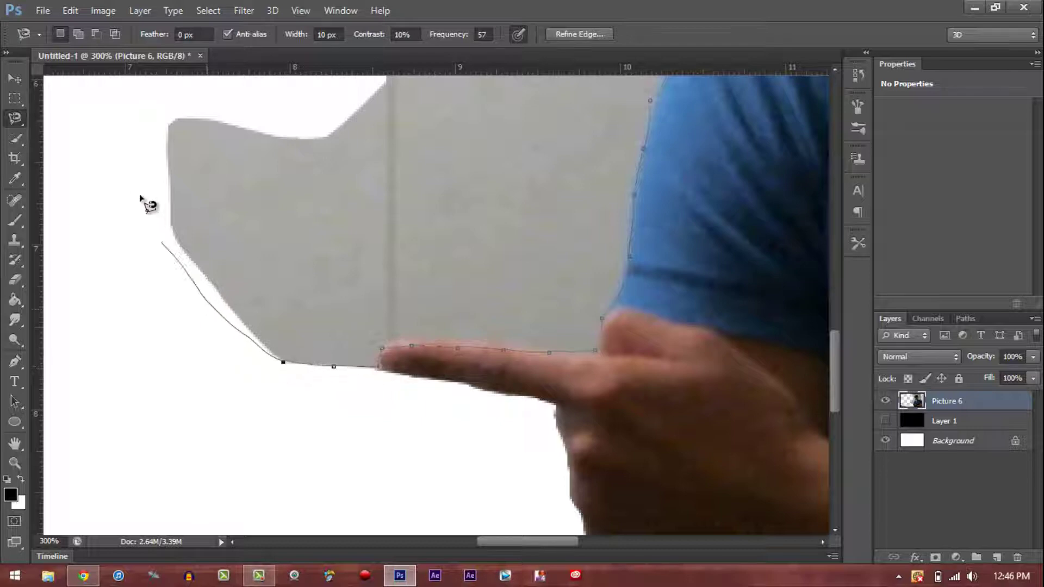
{"action": "key", "text": "ctrl+minus"}
{"action": "key", "text": "ctrl+minus"}
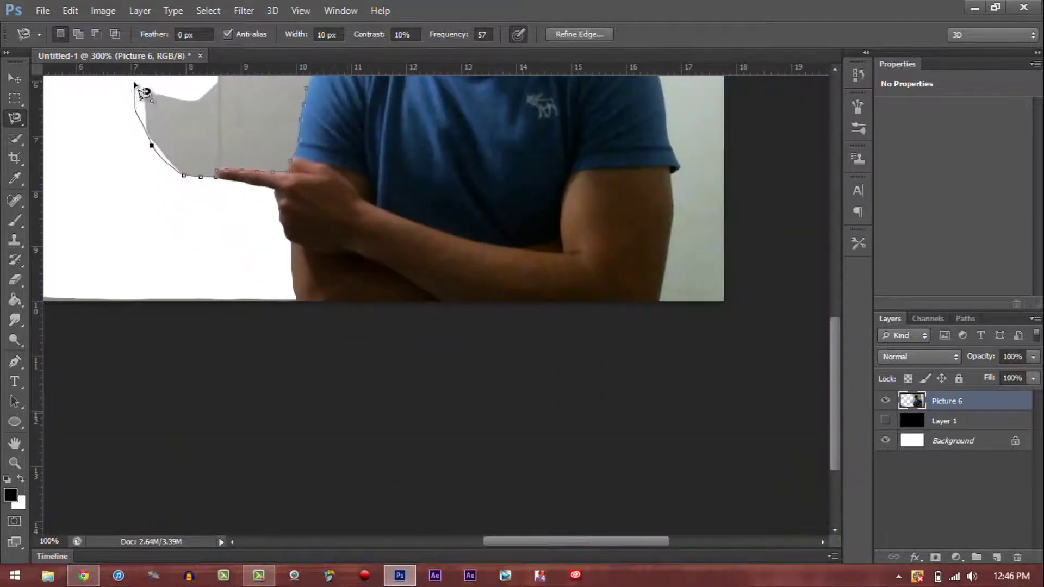
{"action": "key", "text": "ctrl+minus"}
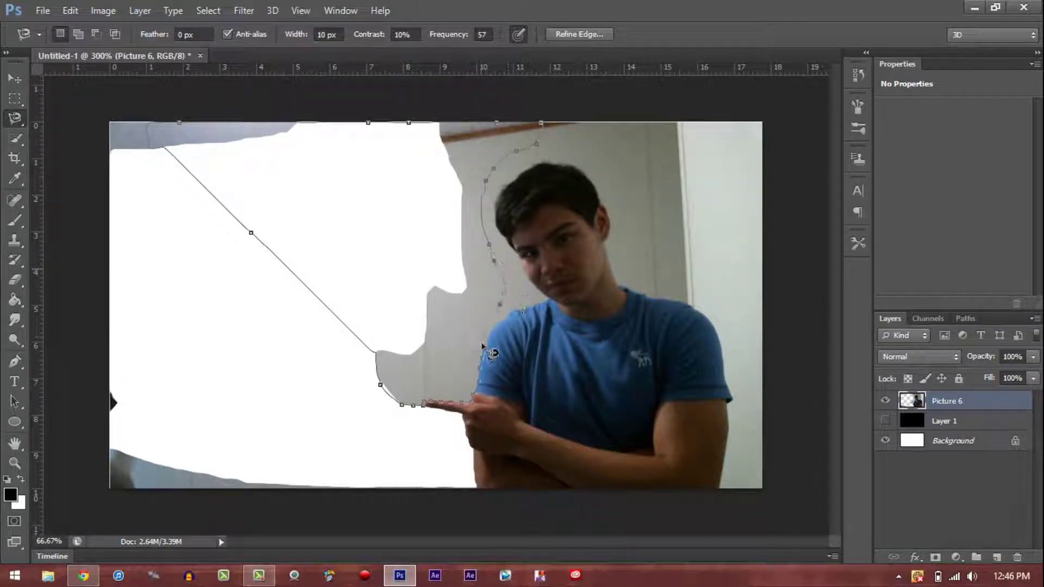
{"action": "double_click", "coordinate": [495, 356]}
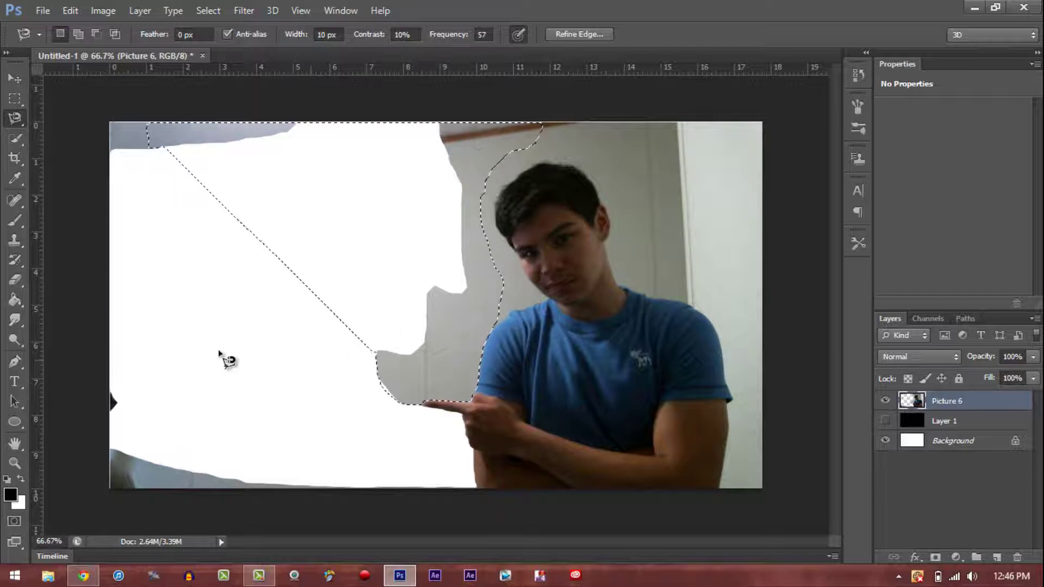
{"action": "left_click", "coordinate": [14, 280]}
{"action": "mouse_move", "coordinate": [158, 139]}
{"action": "left_mouse_down"}
{"action": "mouse_move", "coordinate": [145, 163]}
{"action": "mouse_move", "coordinate": [625, 205]}
{"action": "mouse_move", "coordinate": [405, 445]}
{"action": "mouse_move", "coordinate": [275, 245]}
{"action": "left_mouse_up"}
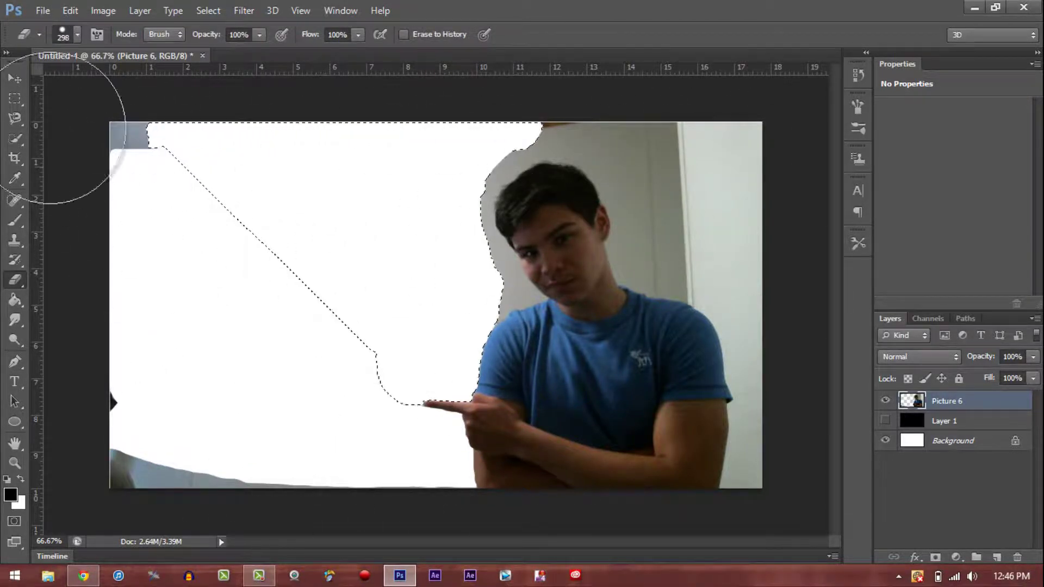
Return to the Magnetic Lasso and start an outline on the wall beside the person's head
{"action": "left_click", "coordinate": [18, 124]}
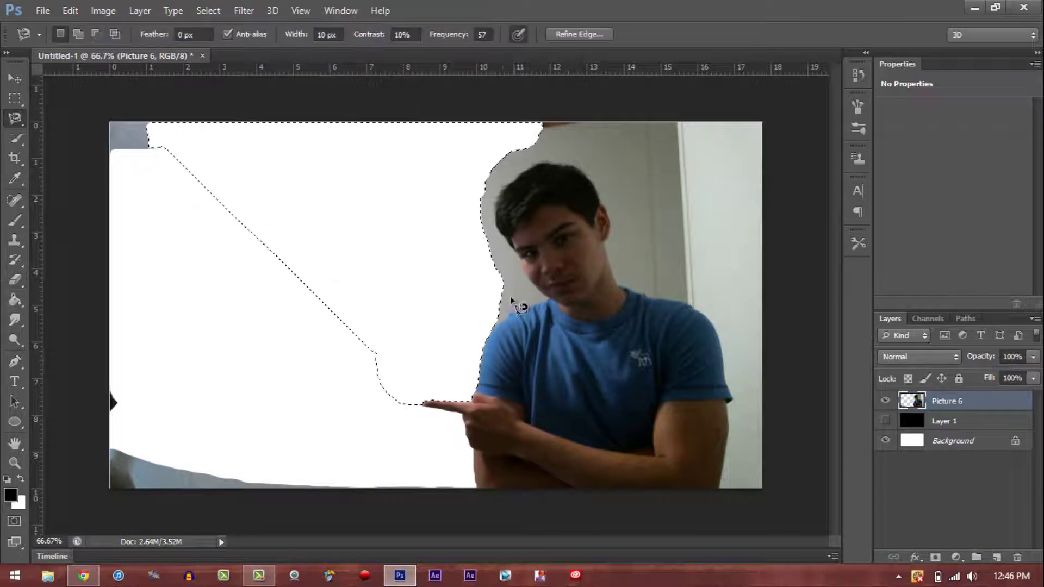
{"action": "scroll", "coordinate": [483, 315], "scroll_direction": "up", "scroll_amount": 1}
{"action": "scroll", "coordinate": [482, 315], "scroll_direction": "up", "scroll_amount": 2}
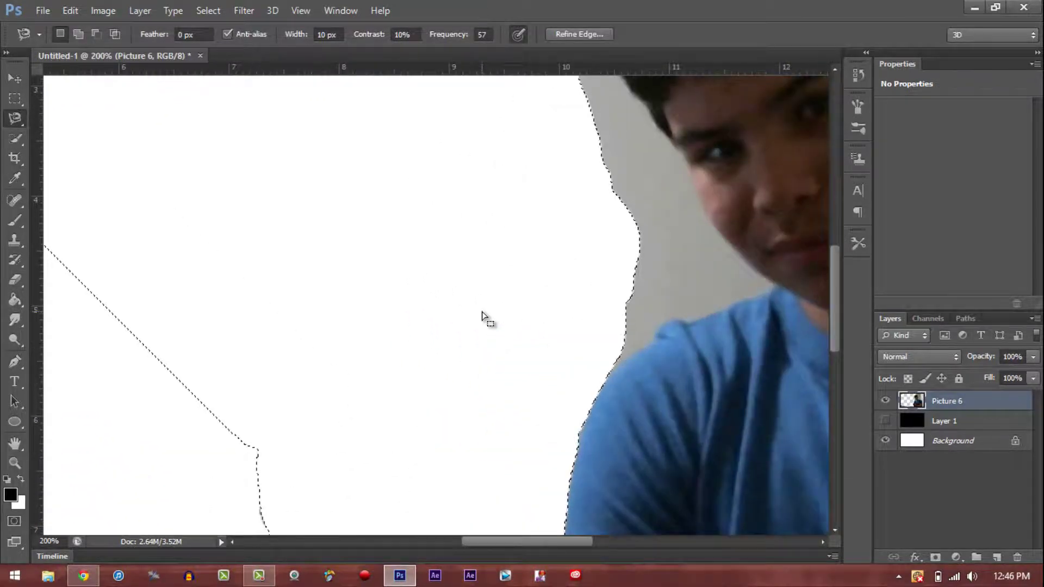
{"action": "left_click_drag", "start_coordinate": [573, 537], "coordinate": [636, 536]}
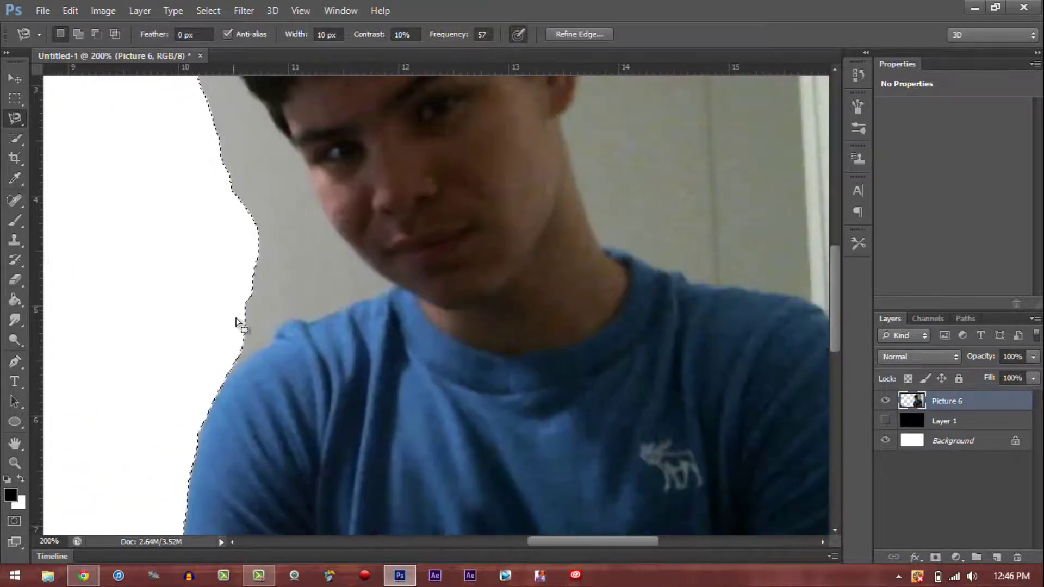
{"action": "left_click", "coordinate": [233, 366]}
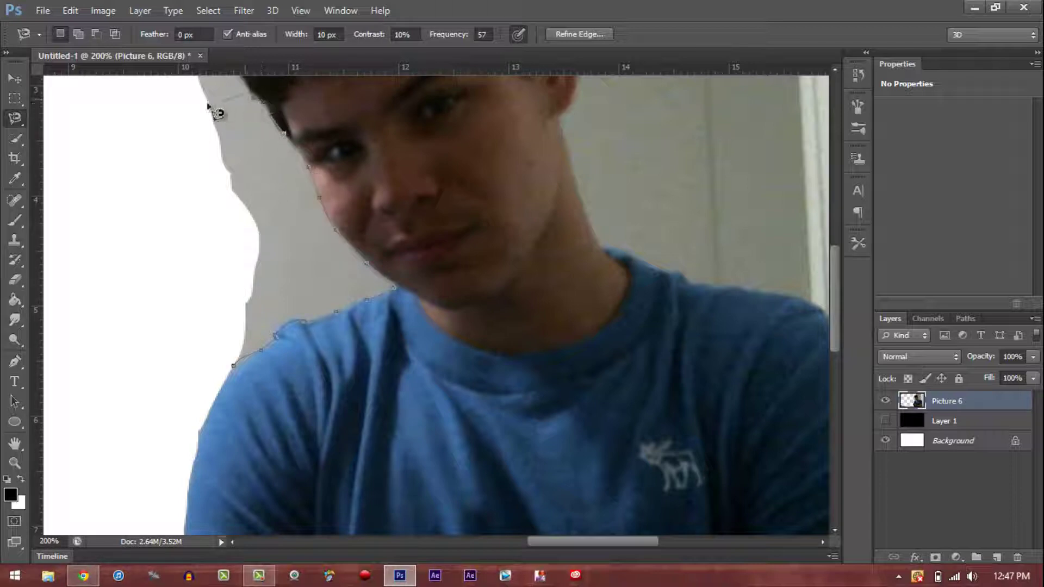
Close the outline around the wall beside the face and erase it
{"action": "mouse_move", "coordinate": [208, 105]}
{"action": "left_mouse_down"}
{"action": "mouse_move", "coordinate": [132, 125]}
{"action": "mouse_move", "coordinate": [121, 156]}
{"action": "mouse_move", "coordinate": [151, 332]}
{"action": "mouse_move", "coordinate": [185, 369]}
{"action": "mouse_move", "coordinate": [235, 366]}
{"action": "left_mouse_up"}
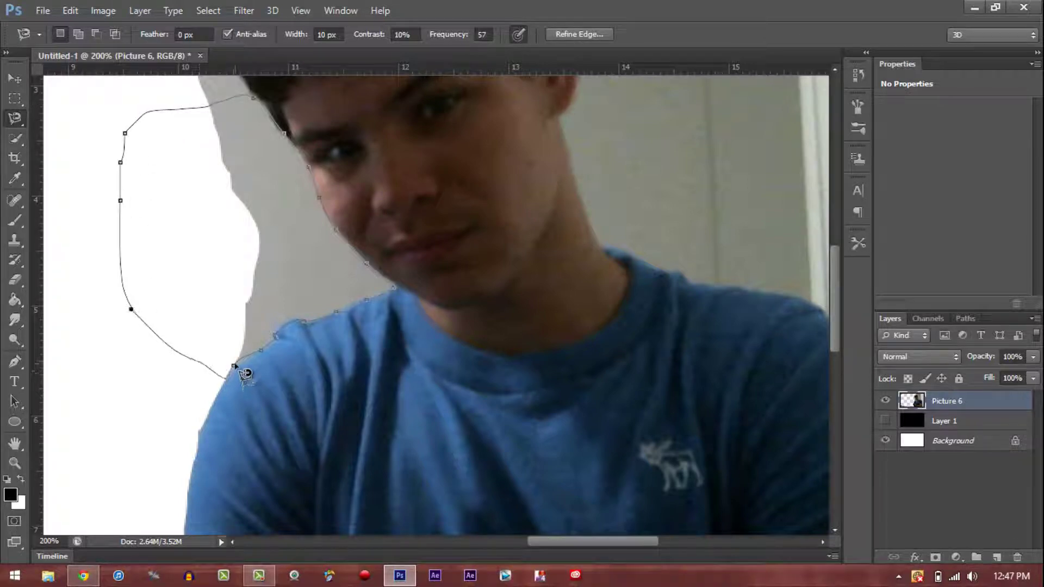
{"action": "left_click", "coordinate": [235, 368]}
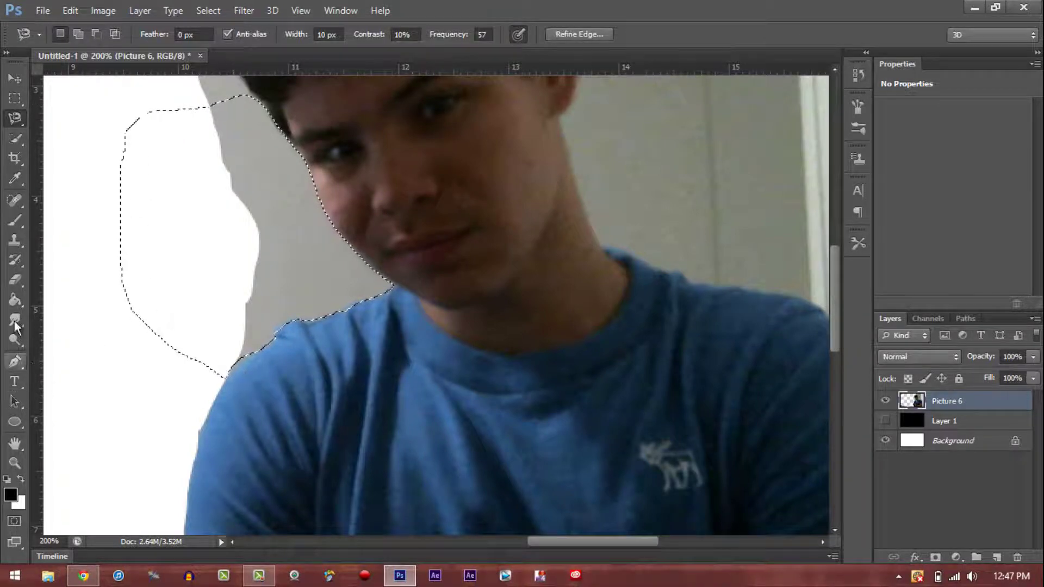
{"action": "left_click", "coordinate": [15, 280]}
{"action": "left_click_drag", "start_coordinate": [153, 234], "coordinate": [280, 221]}
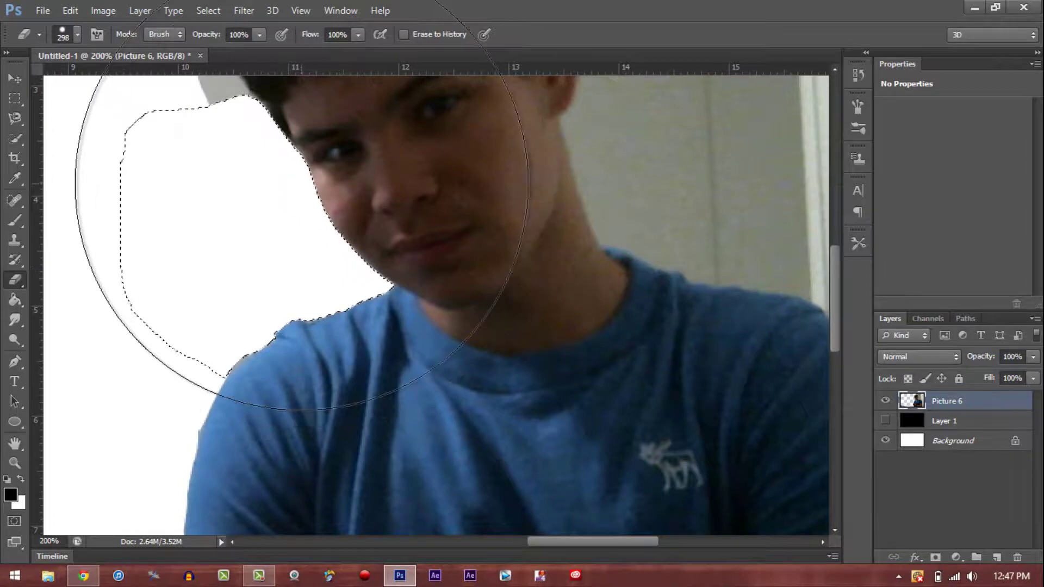
{"action": "scroll", "coordinate": [269, 255], "scroll_direction": "up", "scroll_amount": 5}
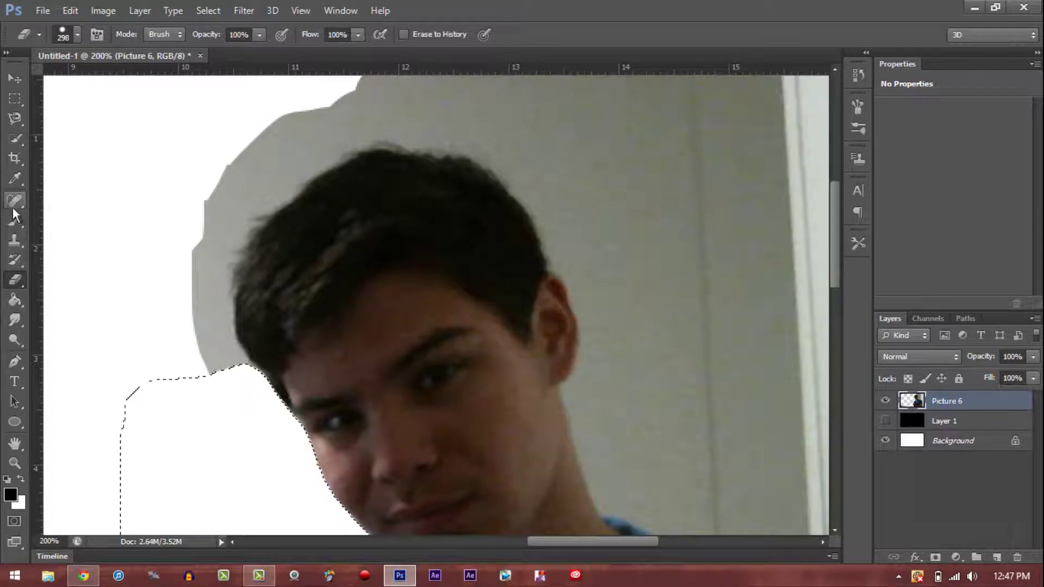
Clear the selection and trace a new Magnetic Lasso outline over the top of the hair
{"action": "left_click", "coordinate": [15, 117]}
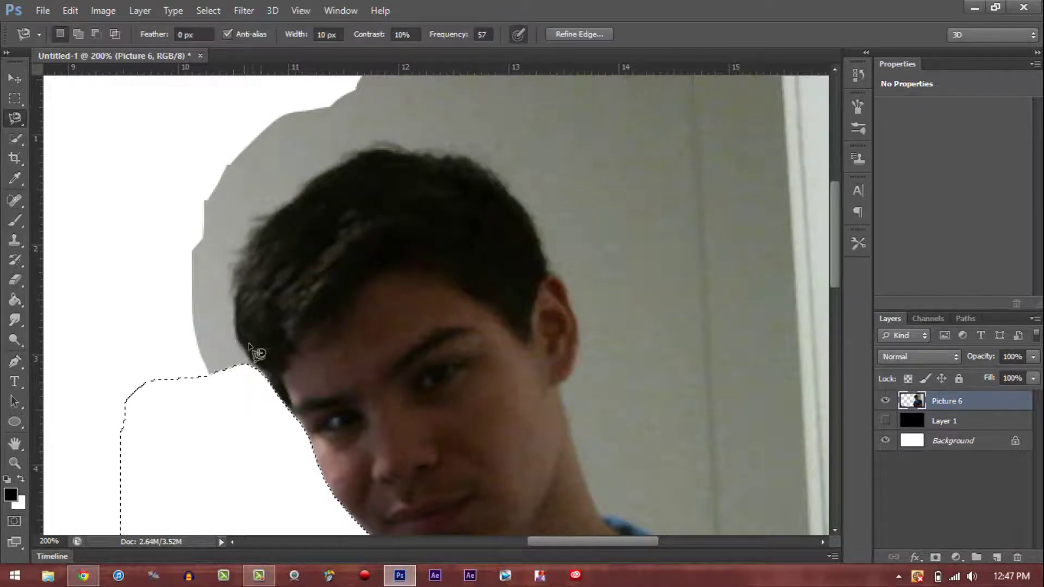
{"action": "left_click_drag", "start_coordinate": [268, 378], "coordinate": [77, 280]}
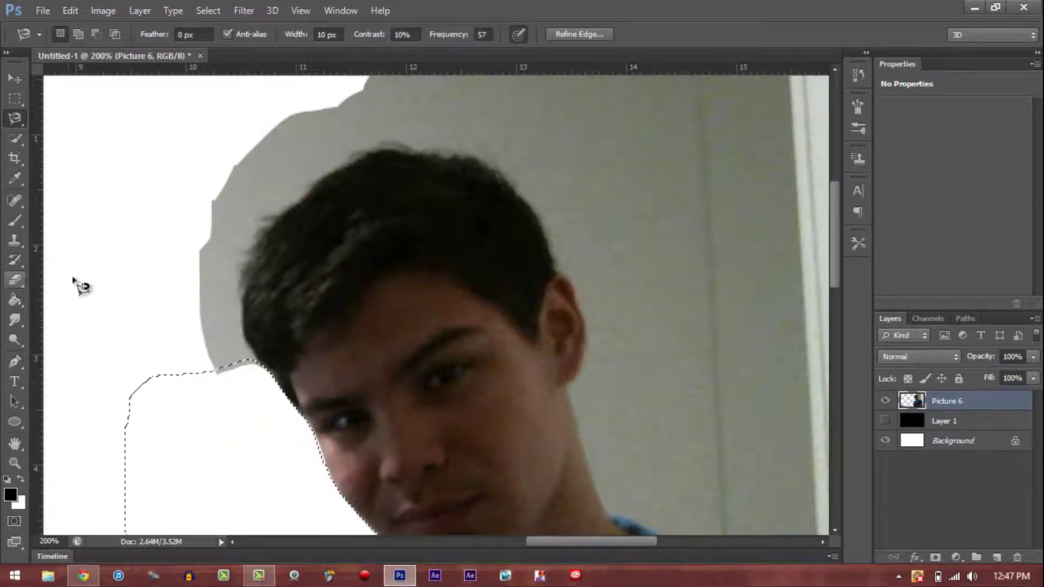
{"action": "left_click_drag", "start_coordinate": [234, 386], "coordinate": [145, 286]}
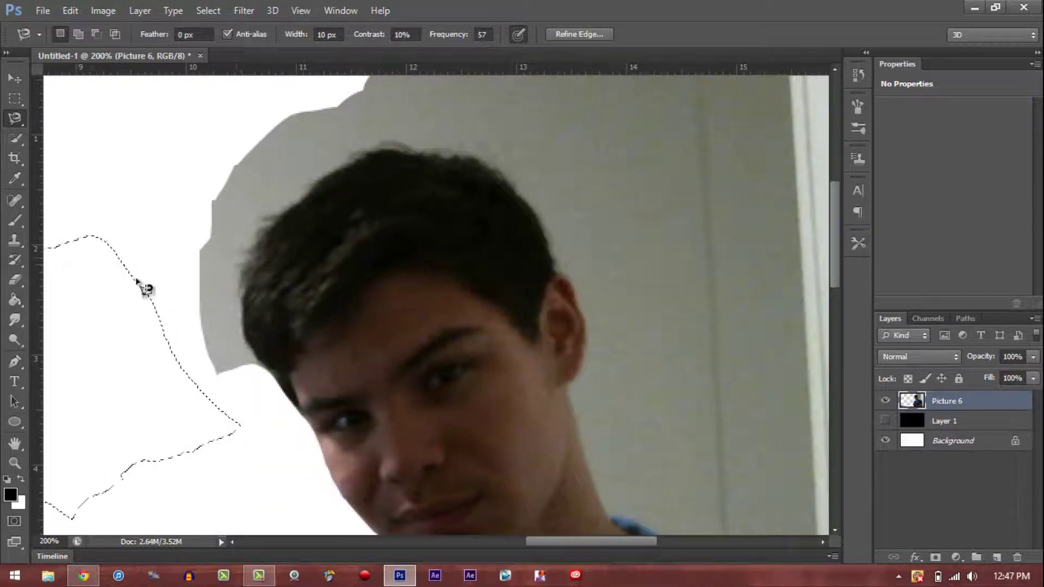
{"action": "left_click", "coordinate": [262, 366]}
{"action": "left_click", "coordinate": [270, 373]}
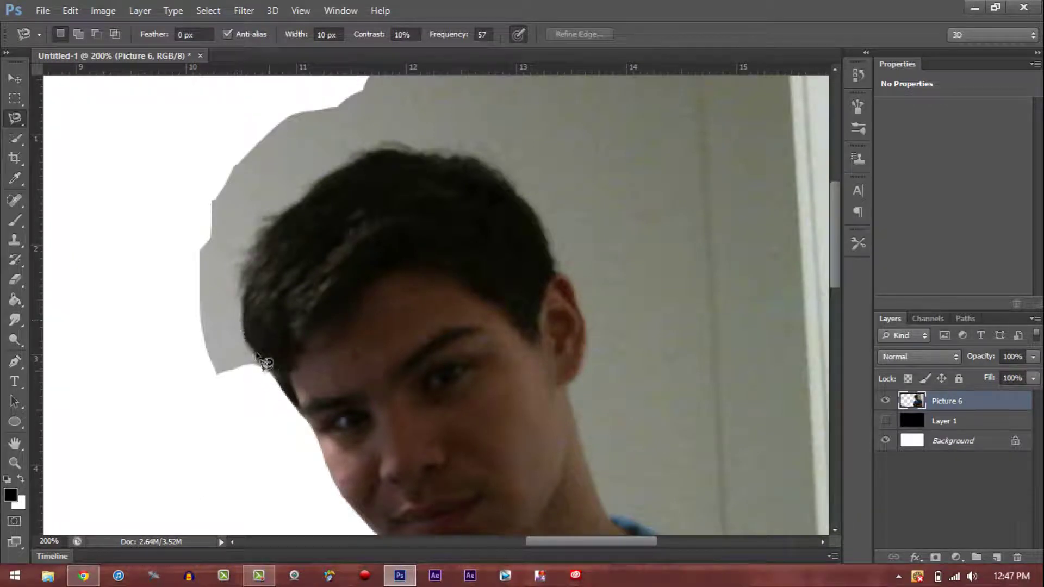
{"action": "mouse_move", "coordinate": [245, 294]}
{"action": "left_mouse_down"}
{"action": "mouse_move", "coordinate": [280, 222]}
{"action": "mouse_move", "coordinate": [341, 173]}
{"action": "mouse_move", "coordinate": [400, 149]}
{"action": "mouse_move", "coordinate": [480, 168]}
{"action": "mouse_move", "coordinate": [518, 194]}
{"action": "mouse_move", "coordinate": [546, 241]}
{"action": "left_mouse_up"}
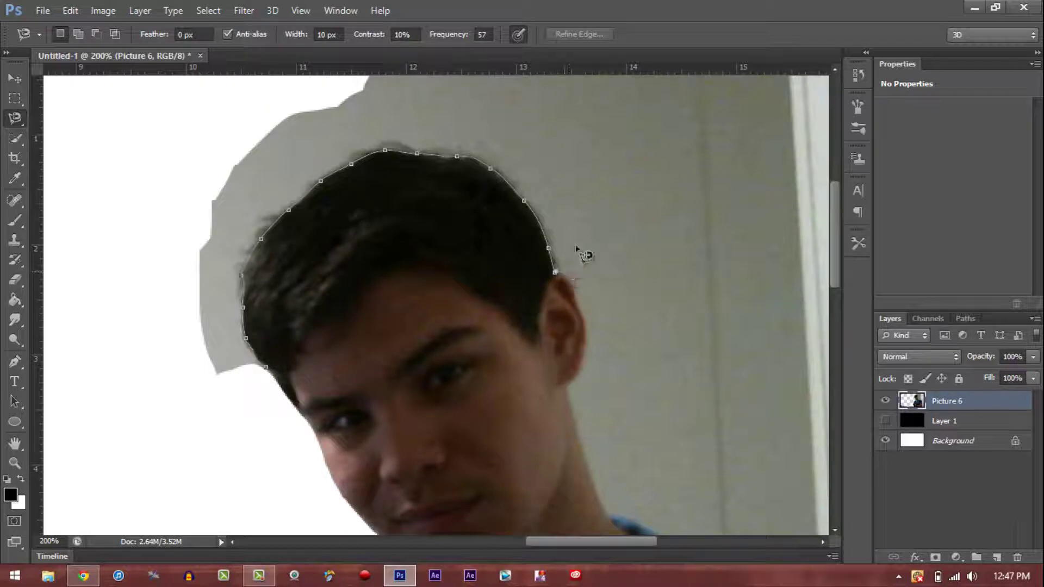
Close the Magnetic Lasso outline over the wall above the hair and erase it to white
{"action": "mouse_move", "coordinate": [842, 151]}
{"action": "left_mouse_down"}
{"action": "mouse_move", "coordinate": [822, 138]}
{"action": "mouse_move", "coordinate": [876, 131]}
{"action": "mouse_move", "coordinate": [695, 57]}
{"action": "mouse_move", "coordinate": [697, 28]}
{"action": "mouse_move", "coordinate": [602, 129]}
{"action": "mouse_move", "coordinate": [312, 163]}
{"action": "mouse_move", "coordinate": [4, 173]}
{"action": "mouse_move", "coordinate": [16, 185]}
{"action": "mouse_move", "coordinate": [8, 299]}
{"action": "mouse_move", "coordinate": [66, 361]}
{"action": "mouse_move", "coordinate": [191, 395]}
{"action": "mouse_move", "coordinate": [242, 438]}
{"action": "mouse_move", "coordinate": [280, 493]}
{"action": "mouse_move", "coordinate": [292, 557]}
{"action": "mouse_move", "coordinate": [288, 534]}
{"action": "mouse_move", "coordinate": [316, 500]}
{"action": "mouse_move", "coordinate": [402, 481]}
{"action": "left_mouse_up"}
{"action": "left_click", "coordinate": [407, 488]}
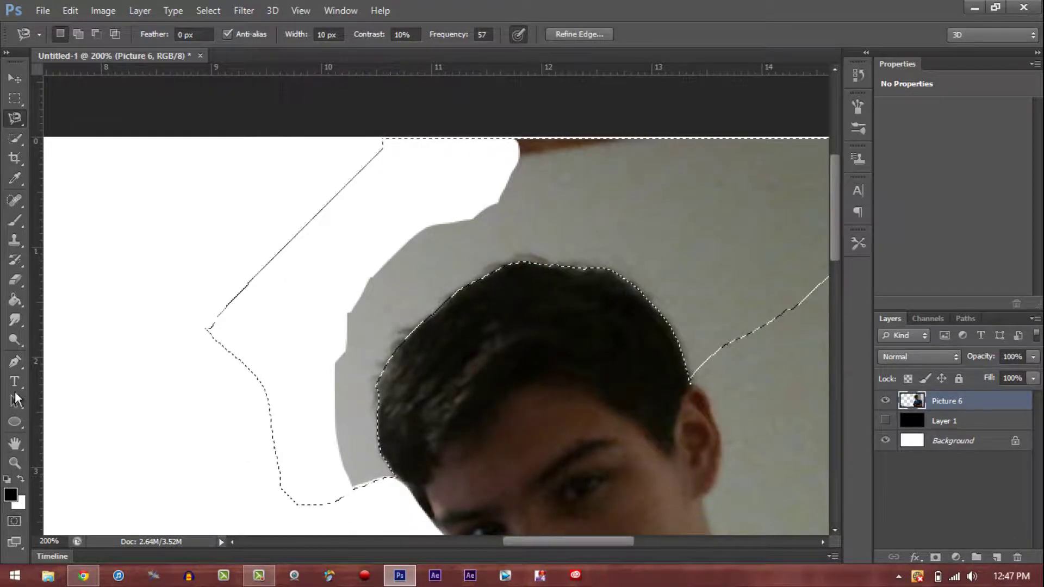
{"action": "left_click", "coordinate": [15, 280]}
{"action": "mouse_move", "coordinate": [245, 233]}
{"action": "left_mouse_down"}
{"action": "mouse_move", "coordinate": [319, 222]}
{"action": "mouse_move", "coordinate": [815, 261]}
{"action": "mouse_move", "coordinate": [49, 294]}
{"action": "left_mouse_up"}
{"action": "scroll", "coordinate": [210, 255], "scroll_direction": "down", "scroll_amount": 3}
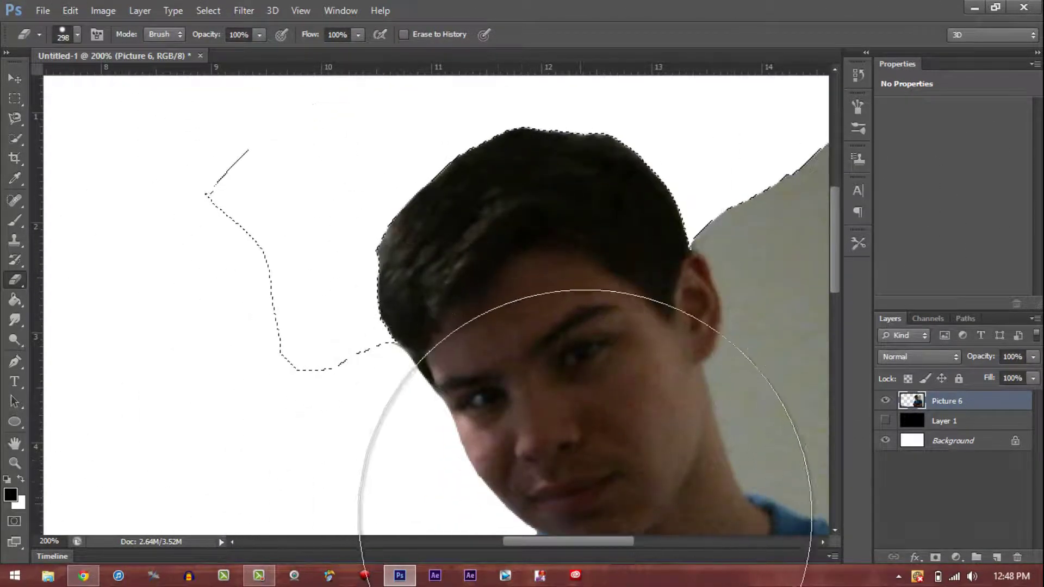
{"action": "left_click_drag", "start_coordinate": [577, 542], "coordinate": [631, 542]}
{"action": "scroll", "coordinate": [435, 283], "scroll_direction": "down", "scroll_amount": 1}
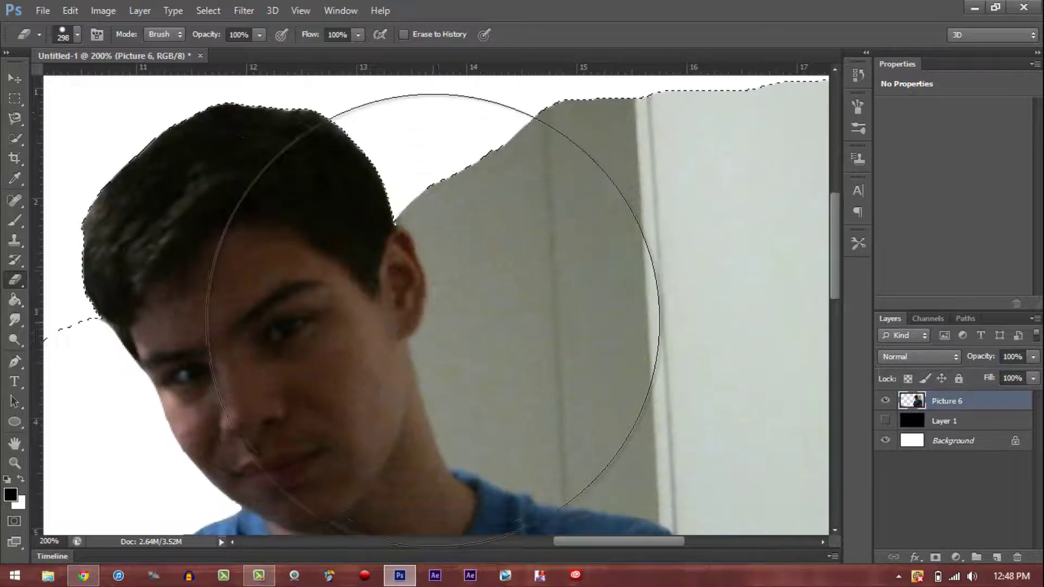
{"action": "scroll", "coordinate": [426, 269], "scroll_direction": "up", "scroll_amount": 1}
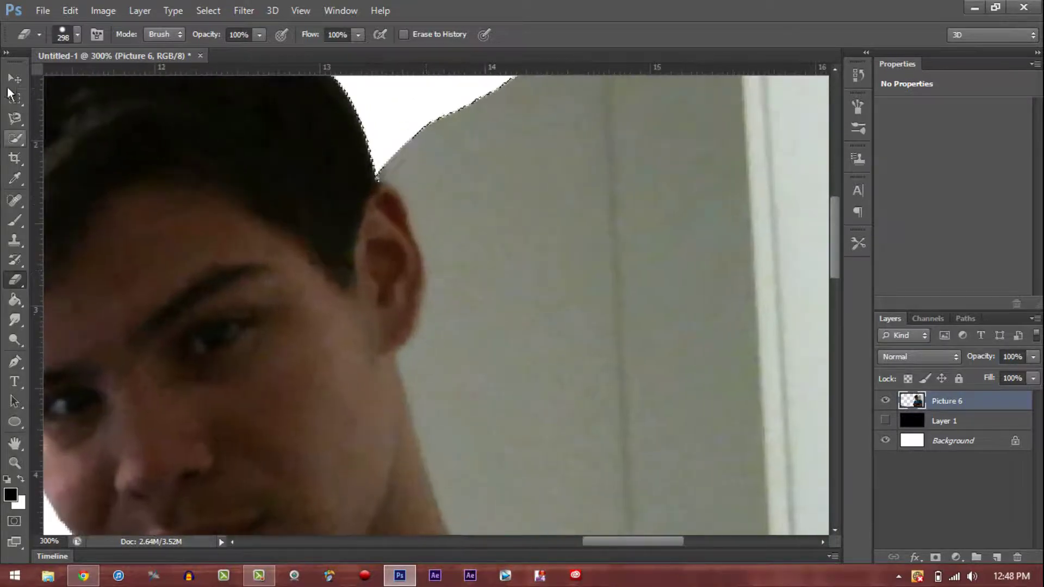
Trace a Magnetic Lasso selection around the grey wall right of the head, along the ear edge
{"action": "left_click", "coordinate": [15, 118]}
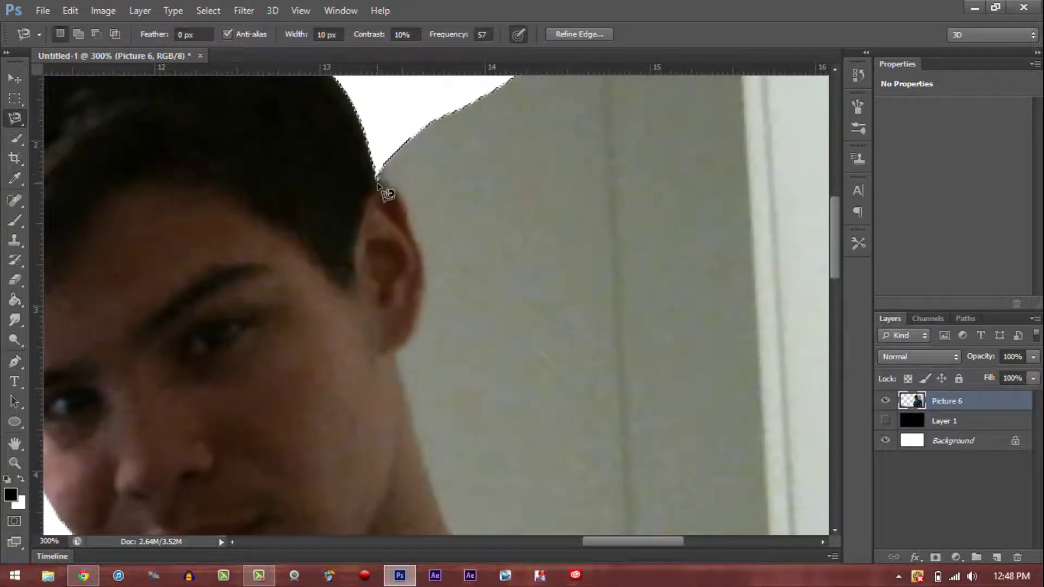
{"action": "mouse_move", "coordinate": [379, 166]}
{"action": "left_mouse_down"}
{"action": "mouse_move", "coordinate": [384, 142]}
{"action": "mouse_move", "coordinate": [389, 154]}
{"action": "left_mouse_up"}
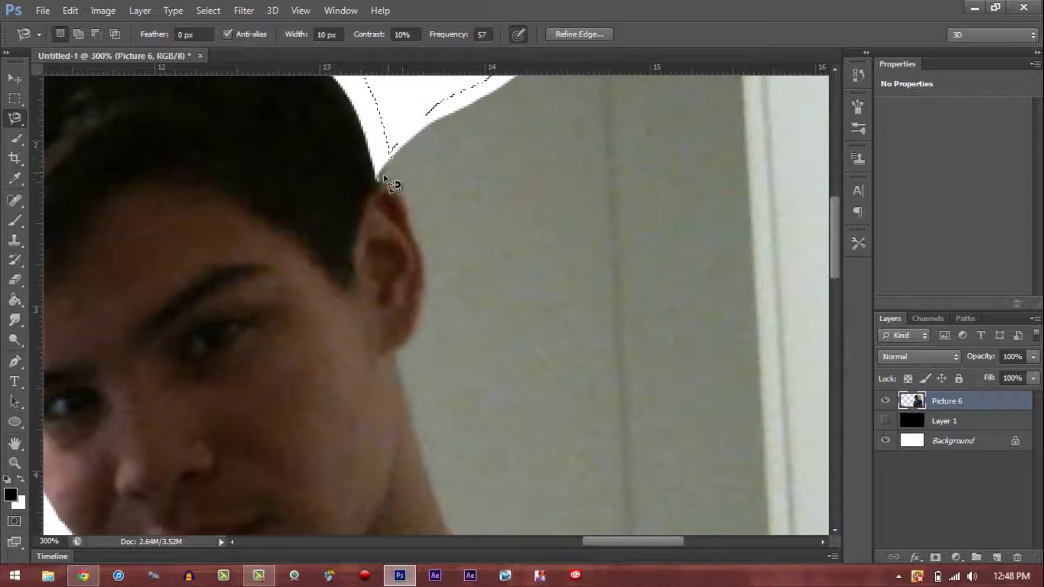
{"action": "left_click", "coordinate": [376, 180]}
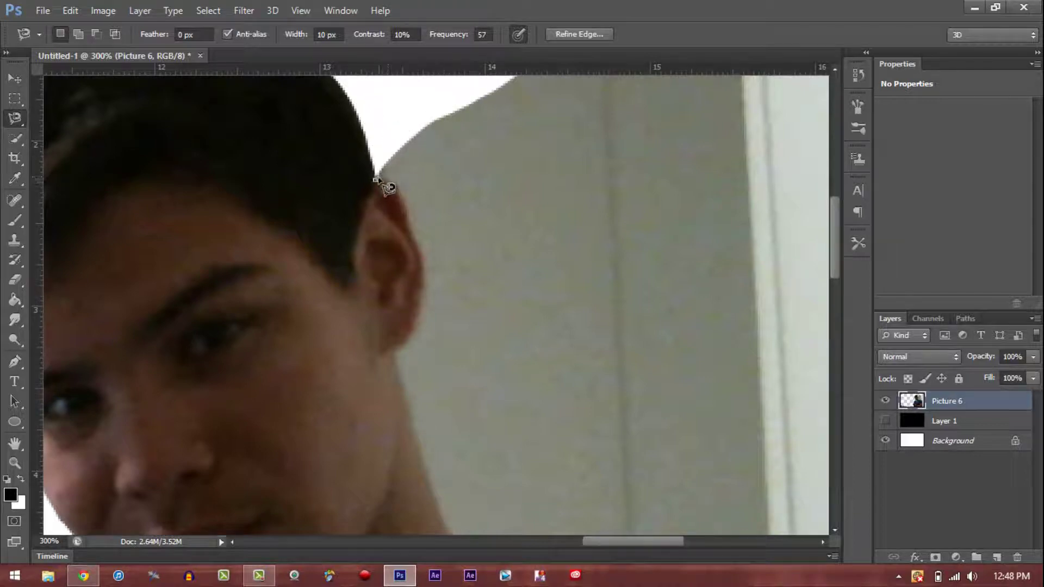
{"action": "key", "text": "ctrl+z"}
{"action": "left_click", "coordinate": [424, 267]}
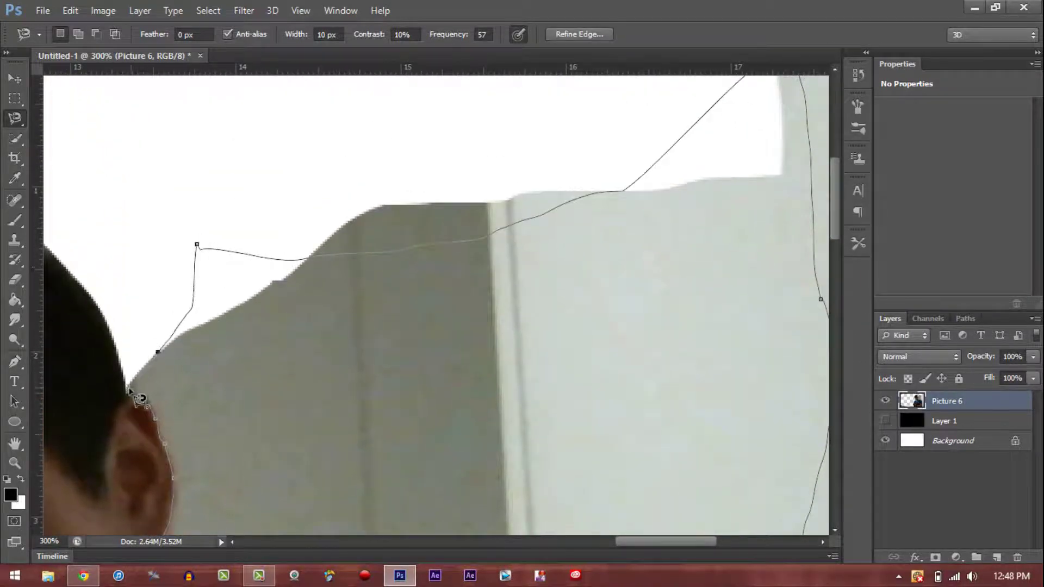
{"action": "left_click", "coordinate": [132, 395]}
Erase the selected wall right of the head to white with the Eraser, then deselect
{"action": "key", "text": "e"}
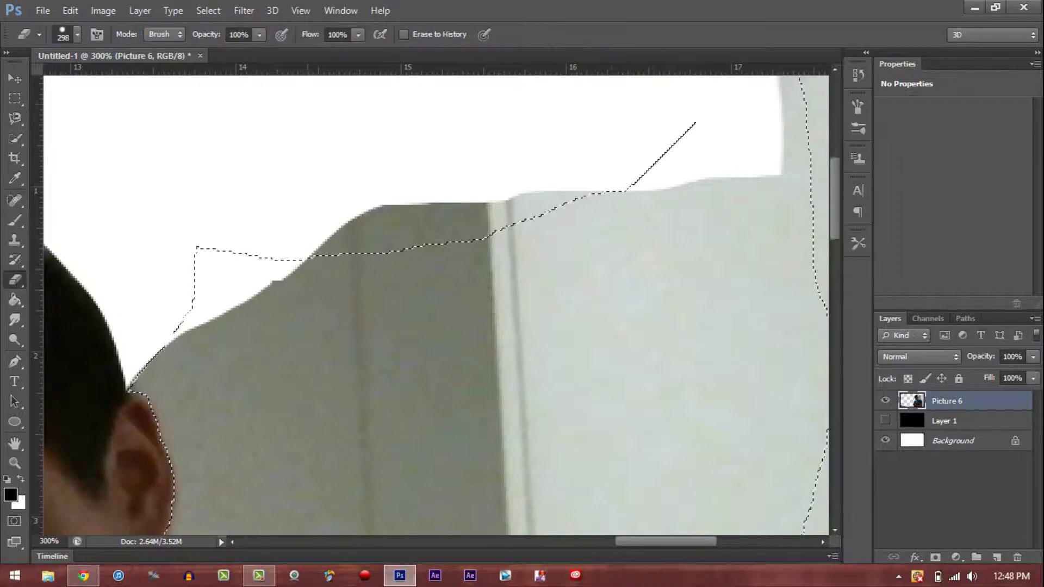
{"action": "left_click_drag", "start_coordinate": [394, 359], "coordinate": [707, 359]}
{"action": "scroll", "coordinate": [435, 304], "scroll_direction": "down", "scroll_amount": 2}
{"action": "key", "text": "ctrl+d"}
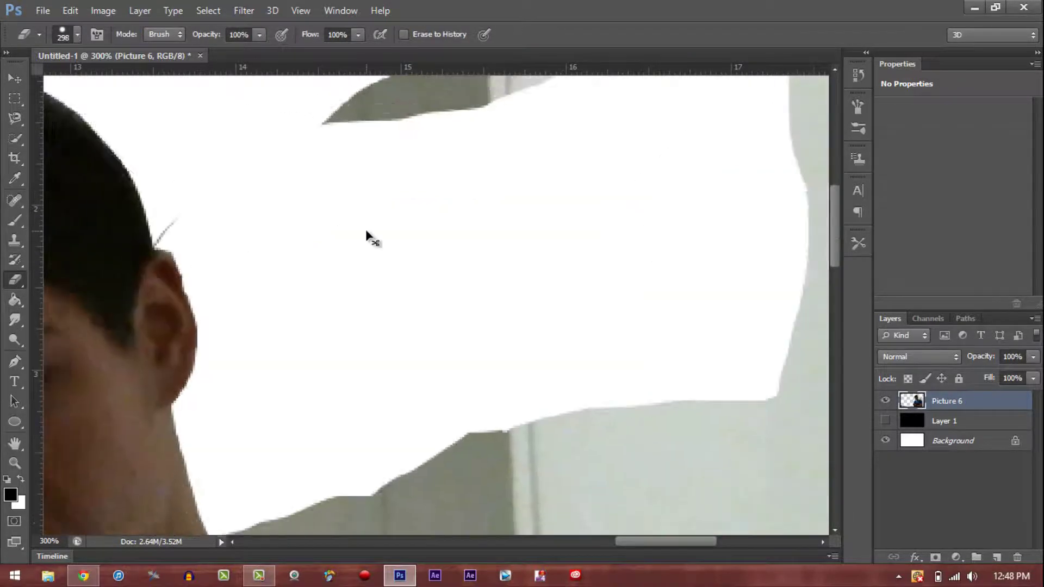